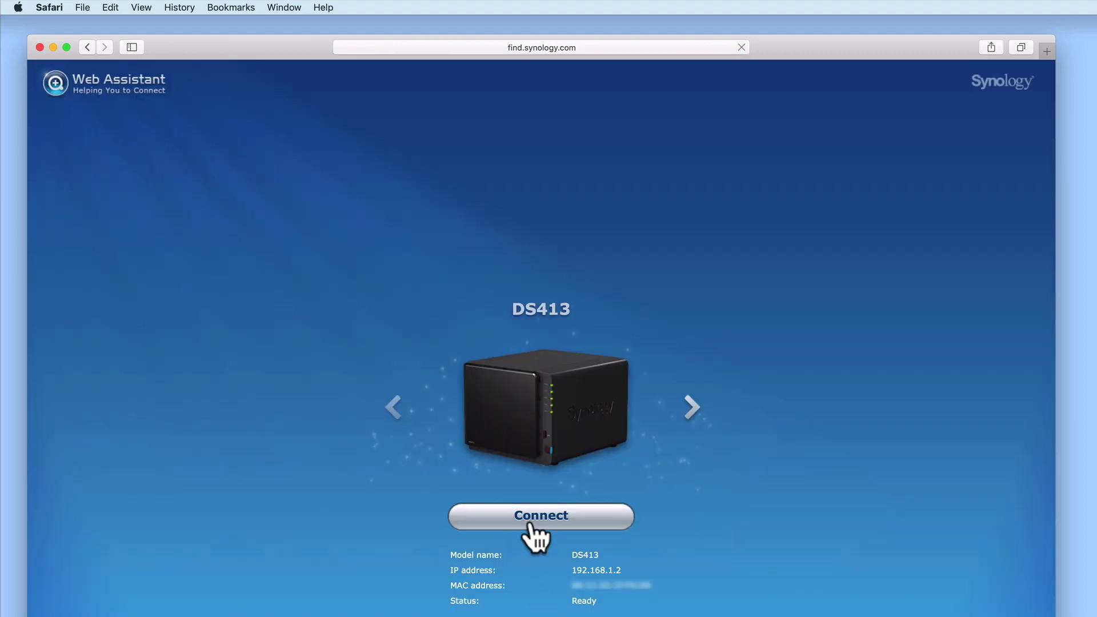
# Connect to the DS413 and sign in with the administrator account and its password.
pyautogui.click(547, 518)
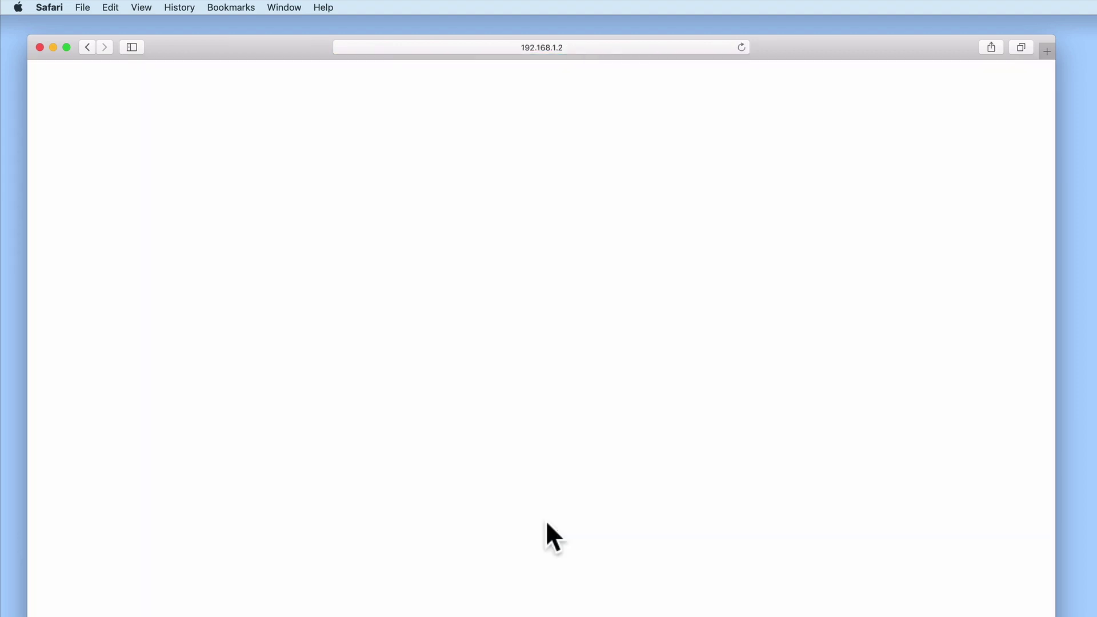
pyautogui.write('administrator')
pyautogui.press('Tab')
pyautogui.write('••••••••')
pyautogui.press('Return')
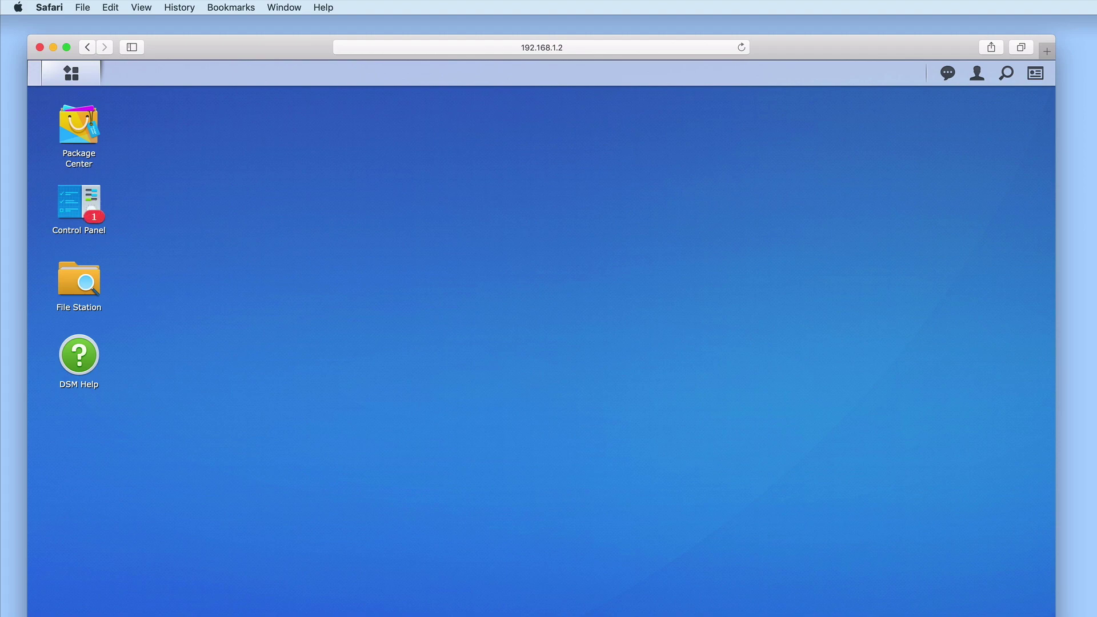
# Open Package Center and filter the package list to the Multimedia category.
pyautogui.click(75, 127)
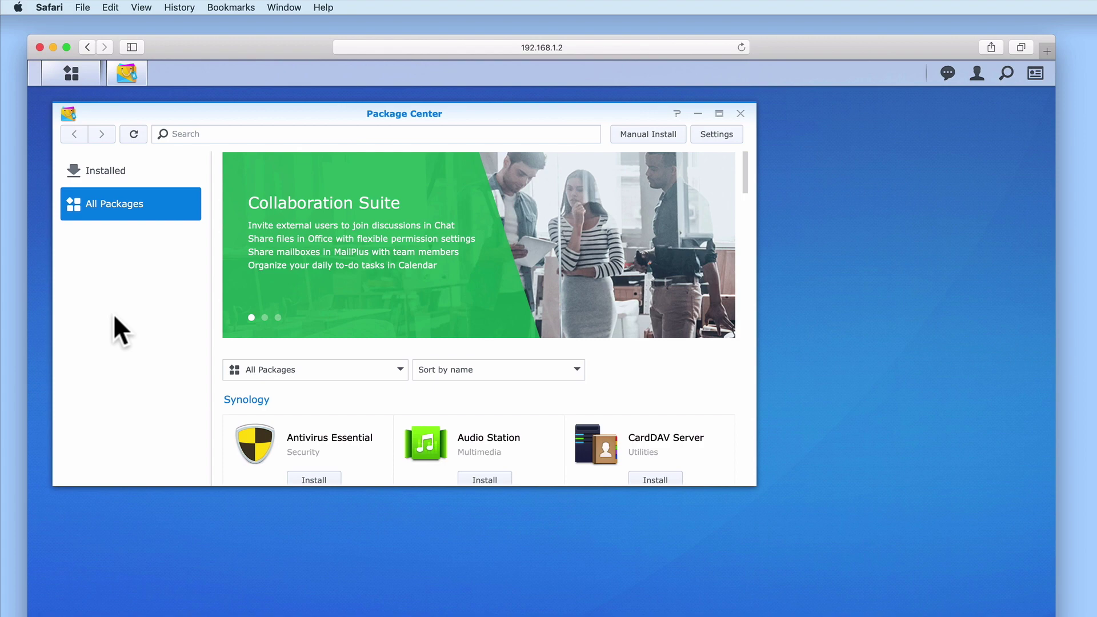
pyautogui.click(401, 370)
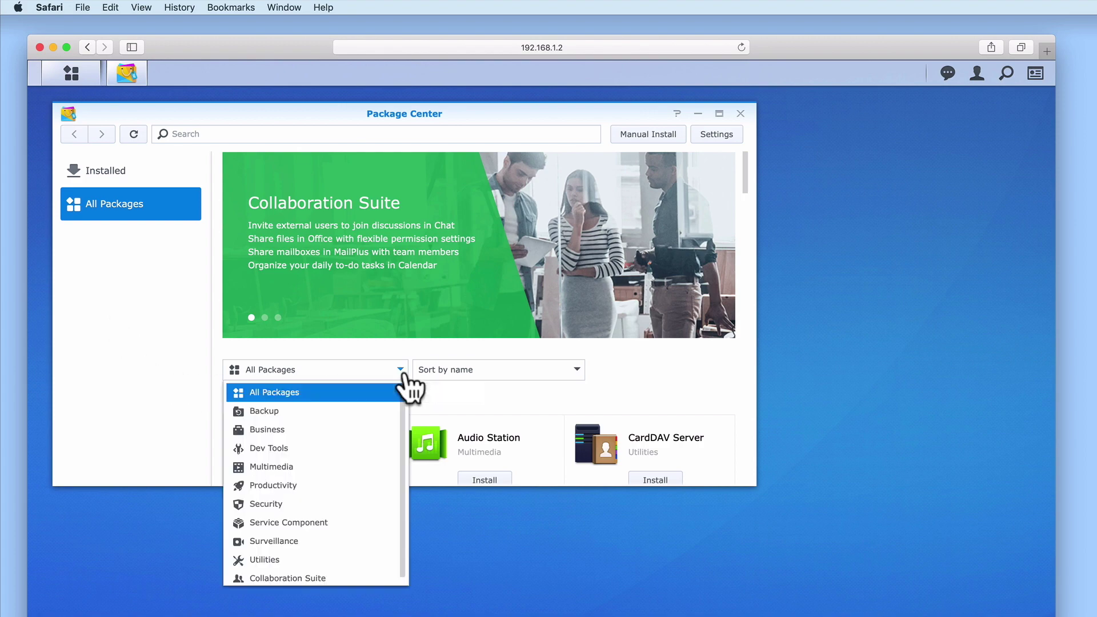
pyautogui.click(383, 465)
pyautogui.scroll(-1, 575, 399)
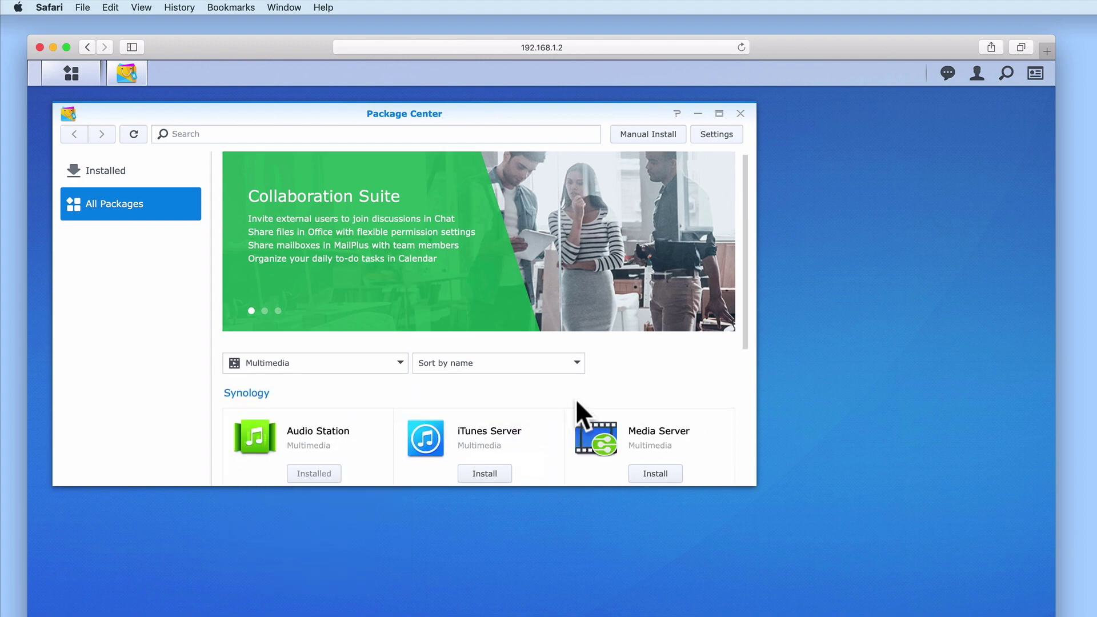
pyautogui.scroll(-3, 574, 399)
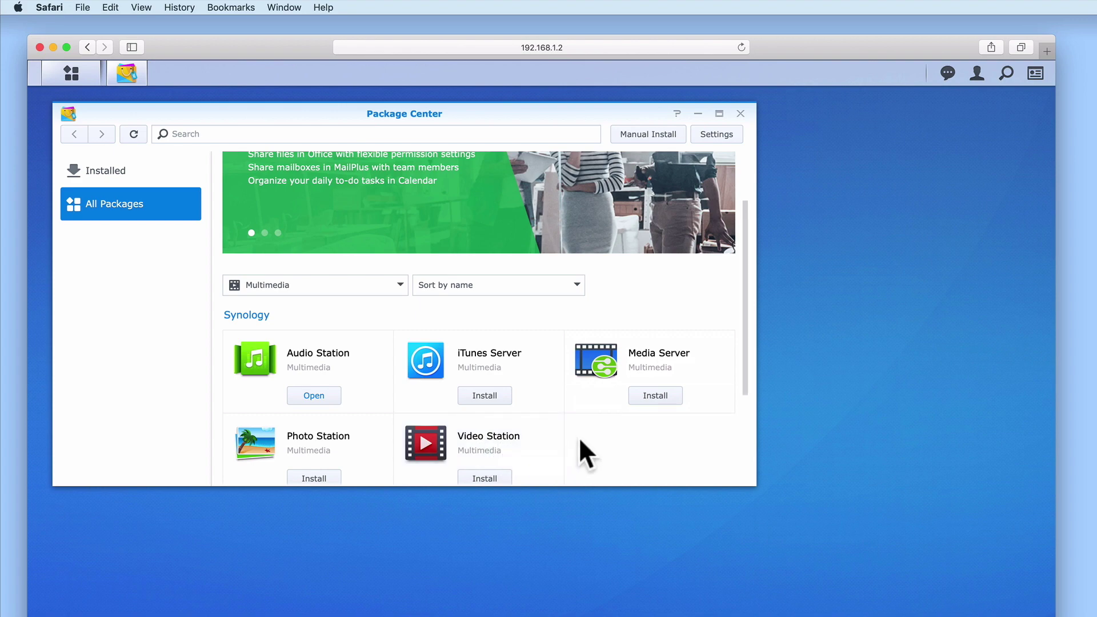
# Search packages for 'video' and start installing Video Station, reaching the destination volume choice.
pyautogui.click(223, 135)
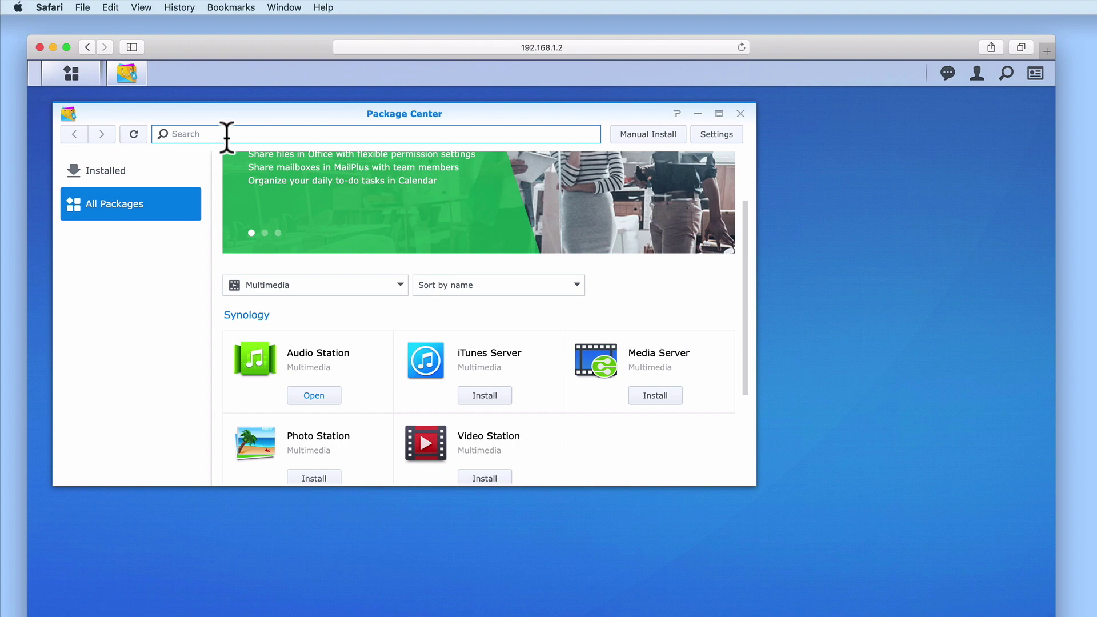
pyautogui.write('video')
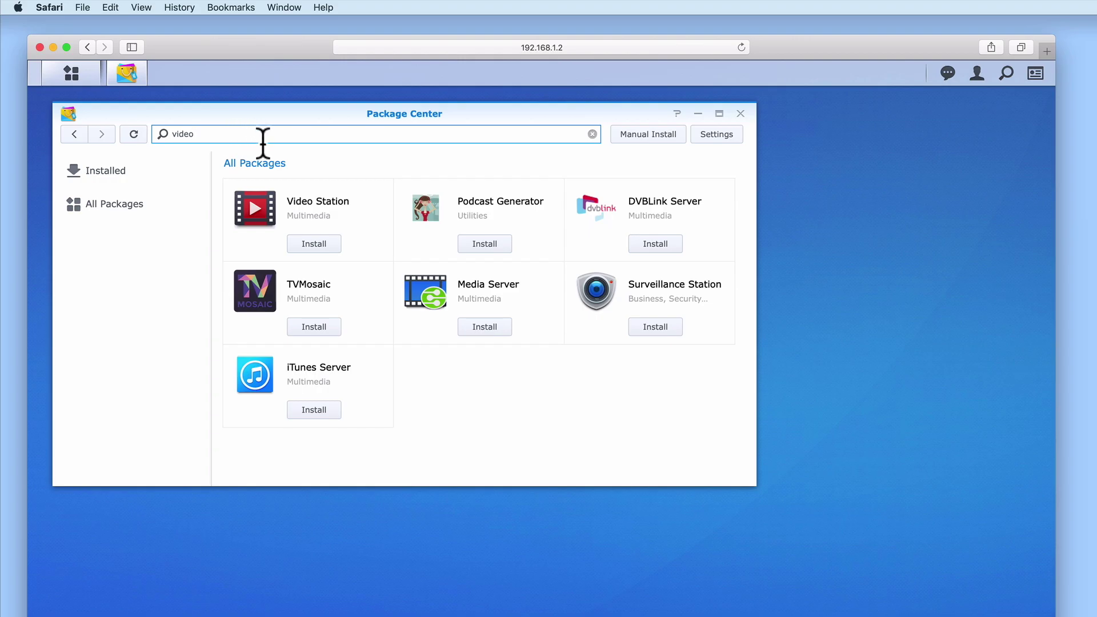
pyautogui.click(322, 244)
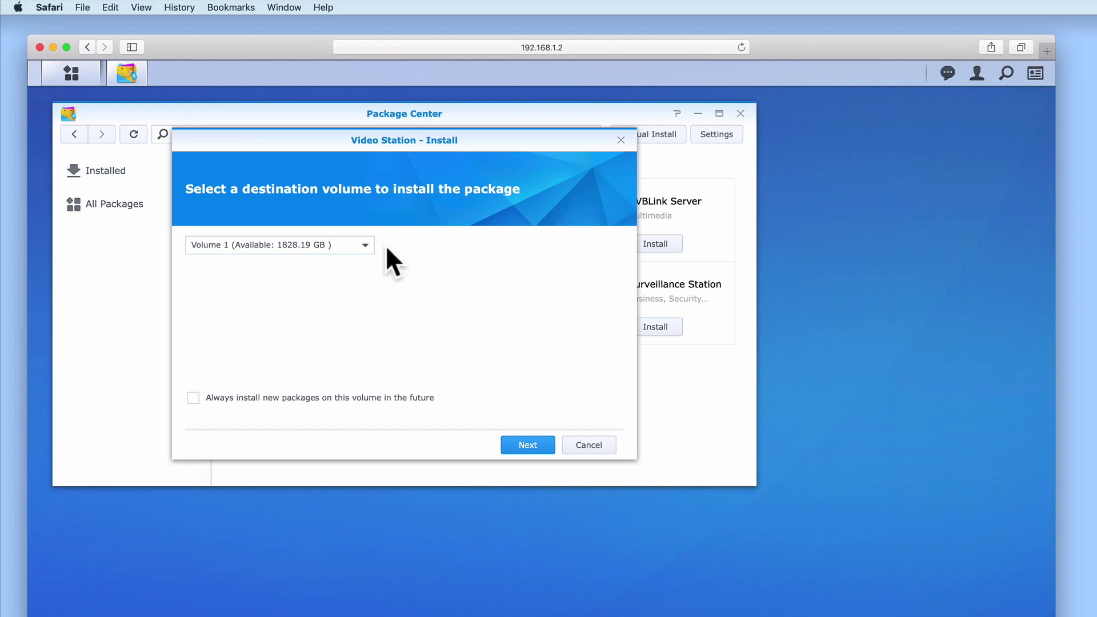
pyautogui.click(364, 246)
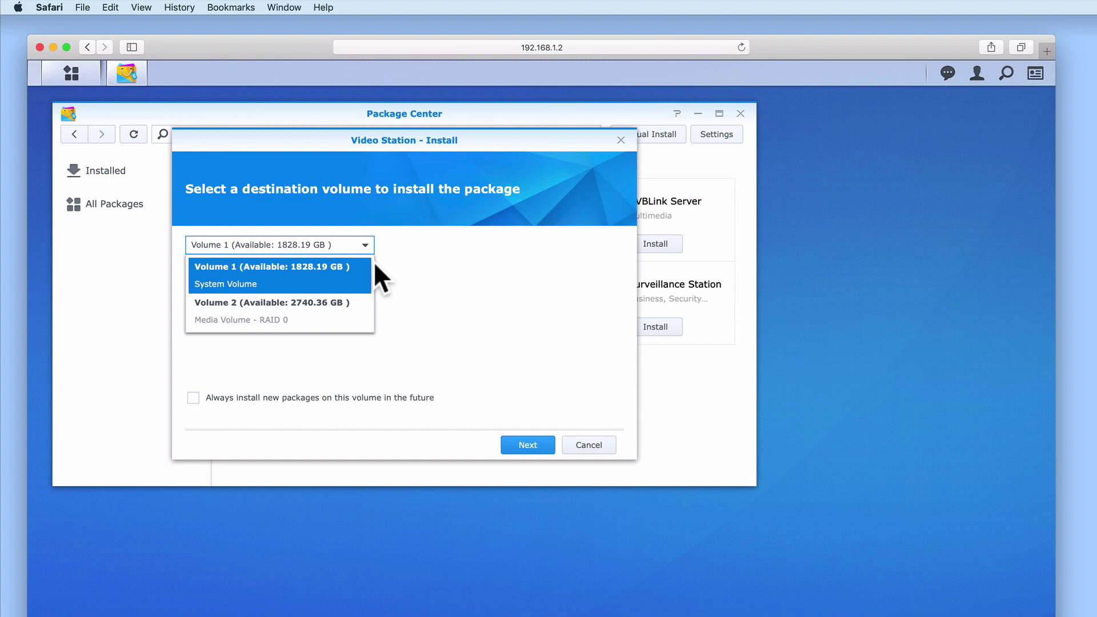
# Choose Volume 2 (Media Volume - RAID 0, 2740.36 GB available) as the destination.
pyautogui.click(356, 322)
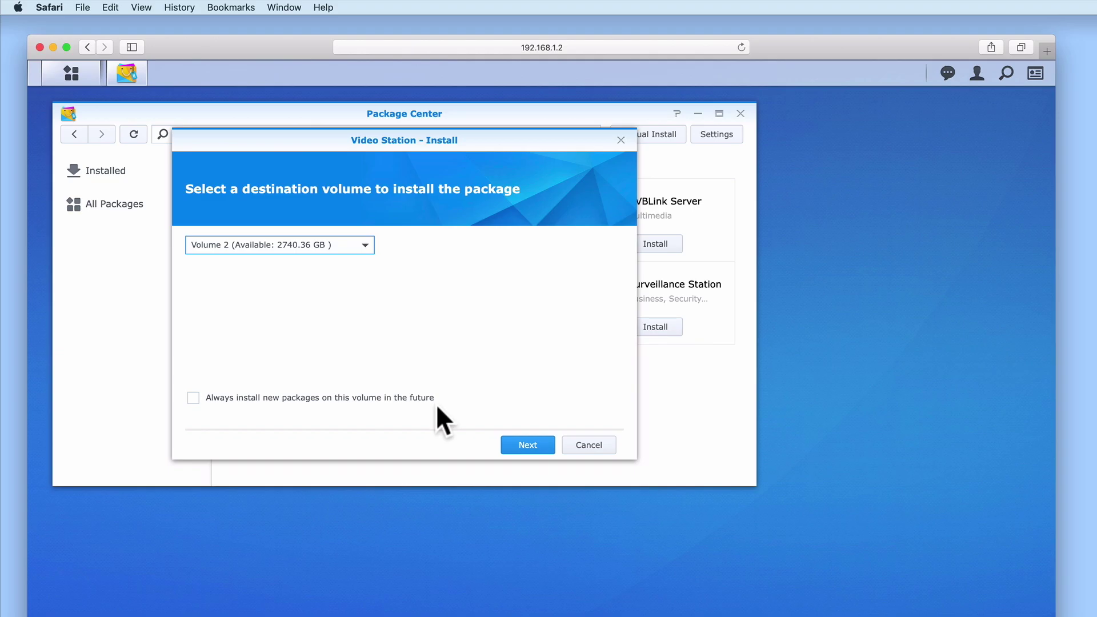
# Confirm the install settings and apply them to install Video Station on Volume 2.
pyautogui.click(528, 446)
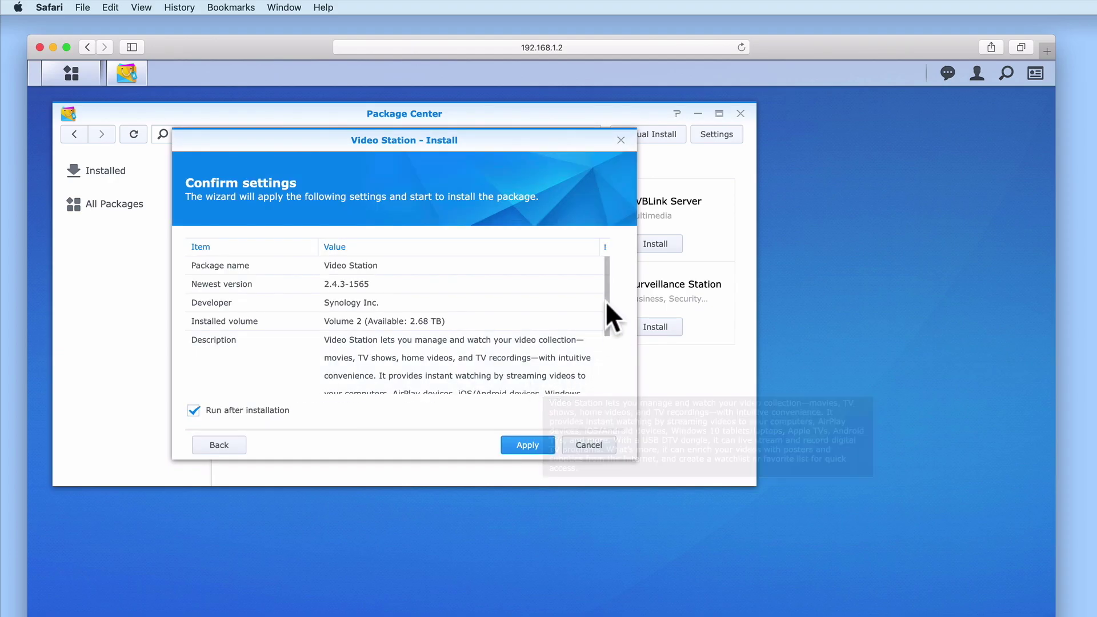
pyautogui.moveTo(605, 300); pyautogui.dragTo(603, 376)
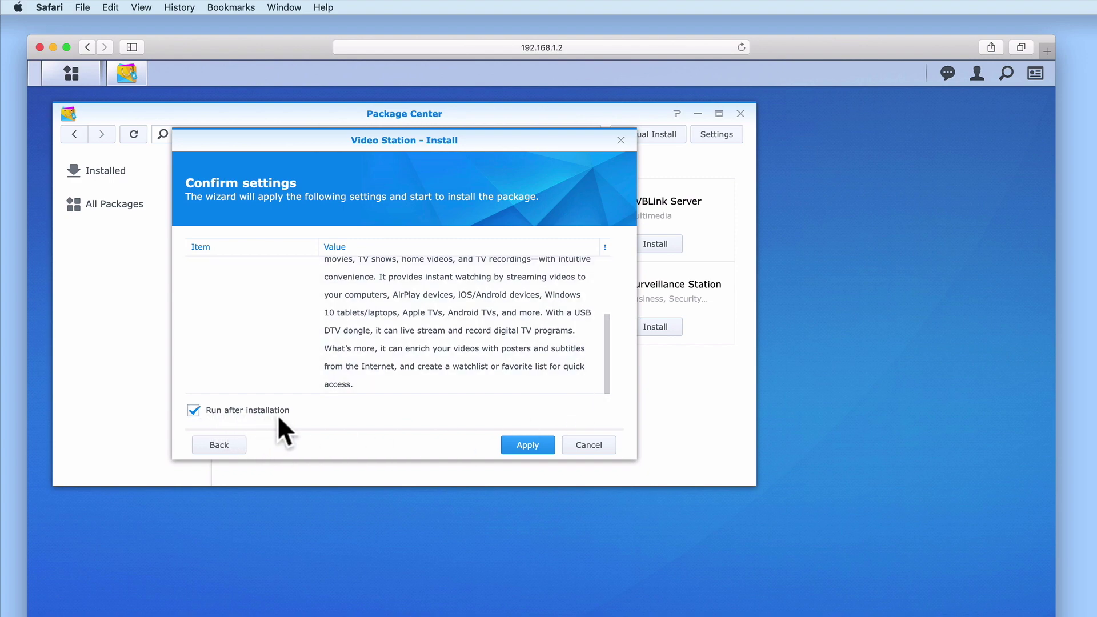
pyautogui.click(536, 448)
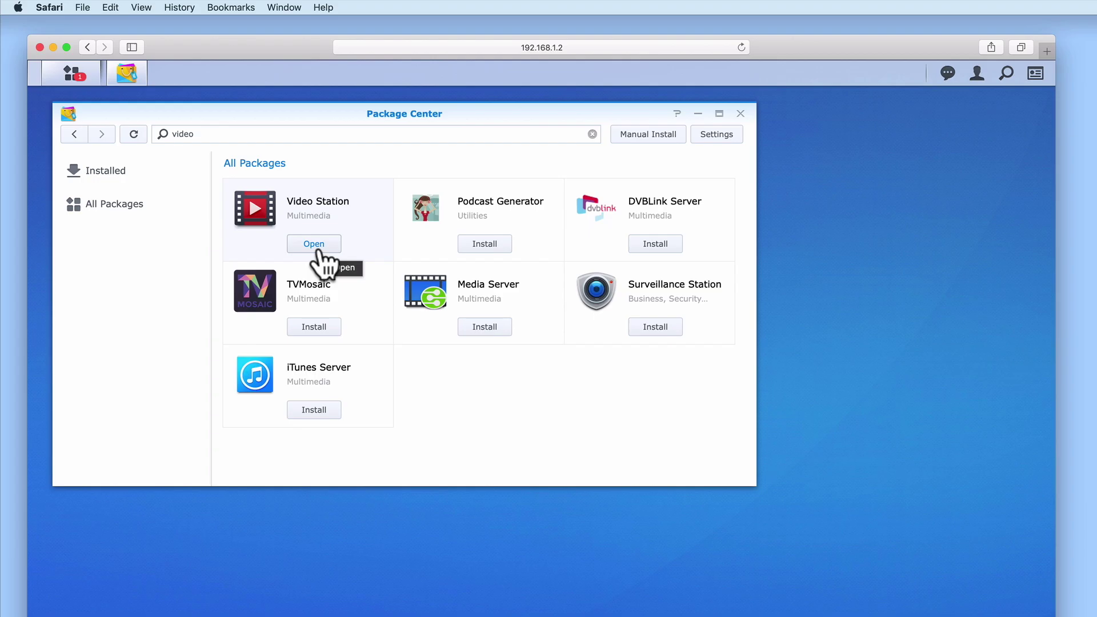
# Close Package Center and bring up the Control Panel from the desktop.
pyautogui.click(741, 113)
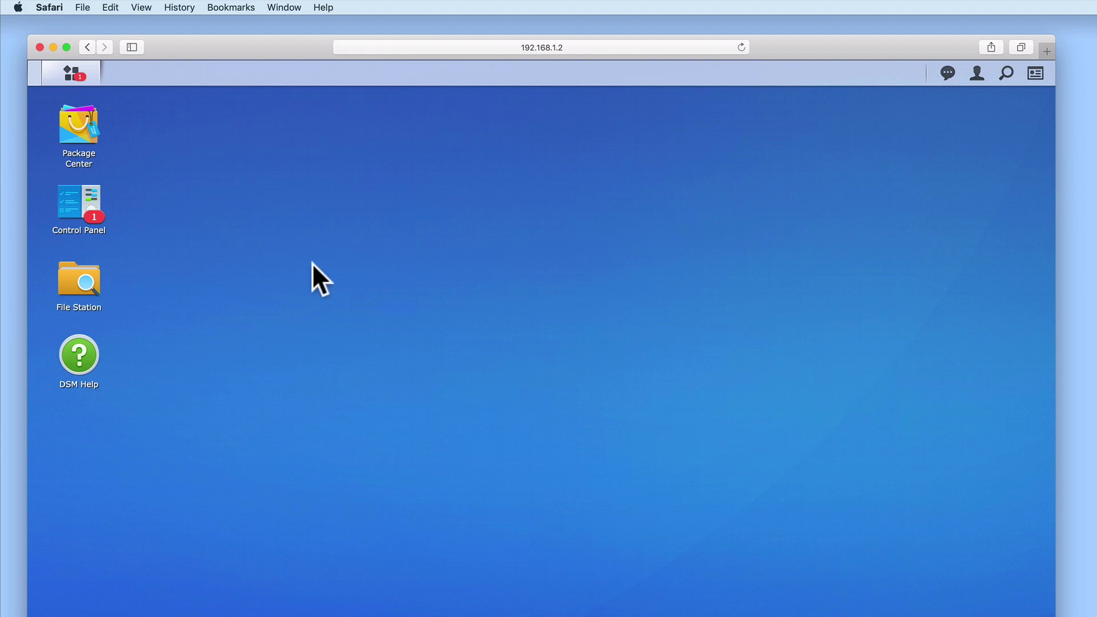
pyautogui.click(73, 218)
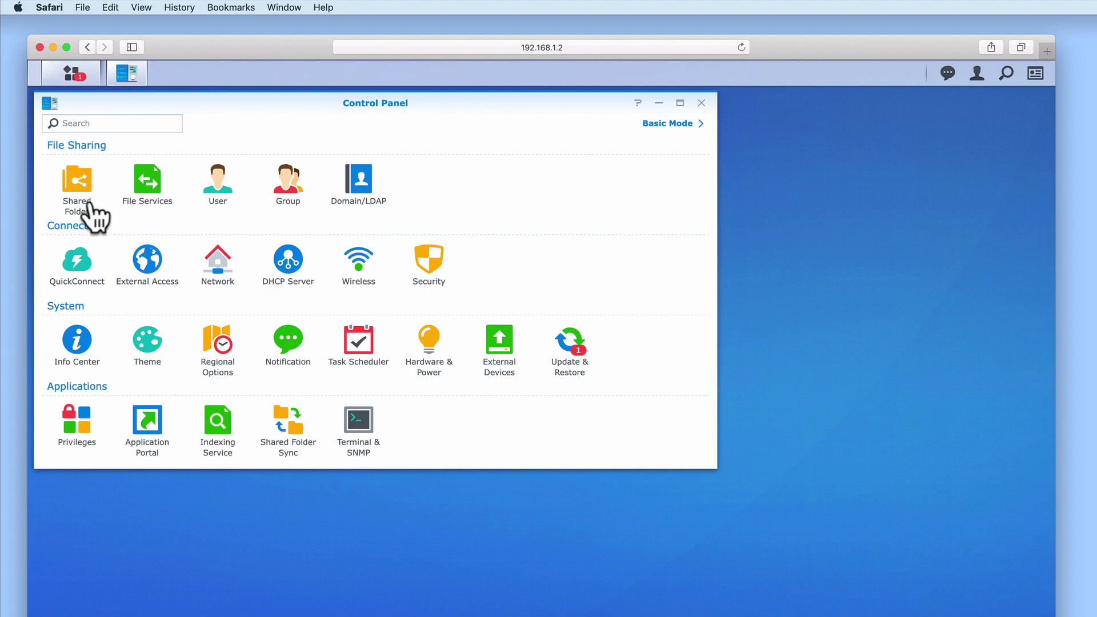
# In Shared Folder, select and expand the video folder, then open its Edit settings.
pyautogui.click(81, 185)
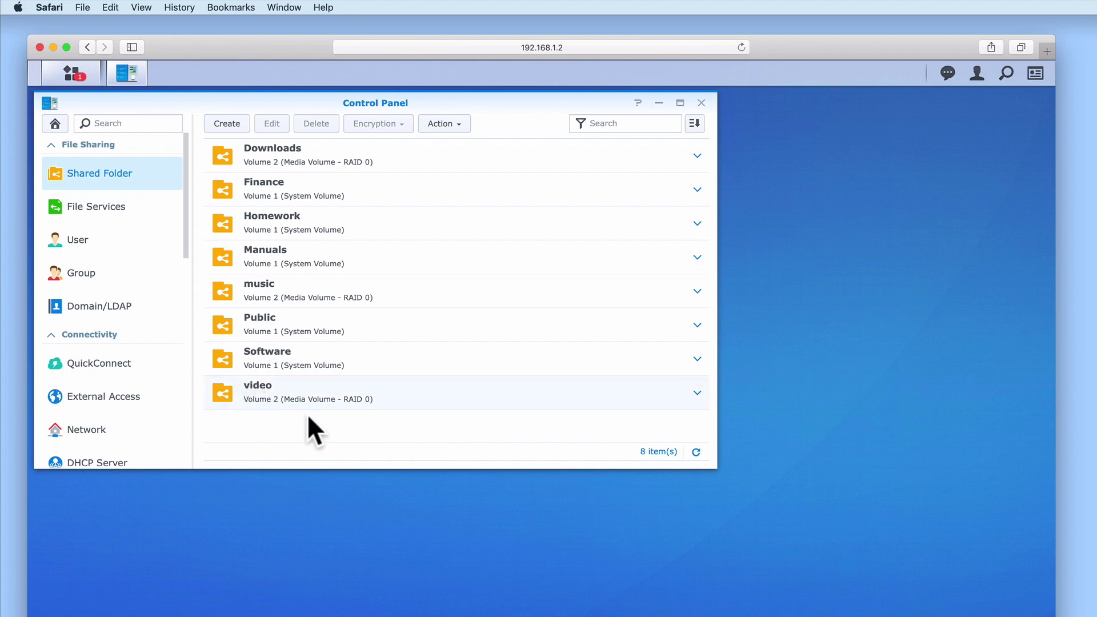
pyautogui.click(696, 394)
pyautogui.click(696, 394)
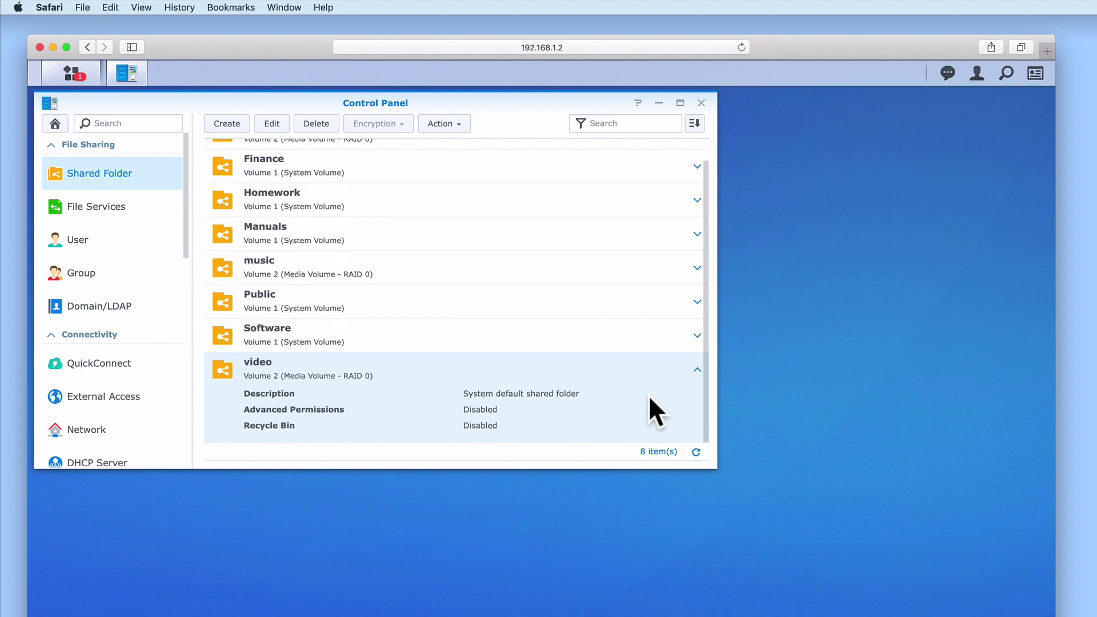
pyautogui.click(273, 124)
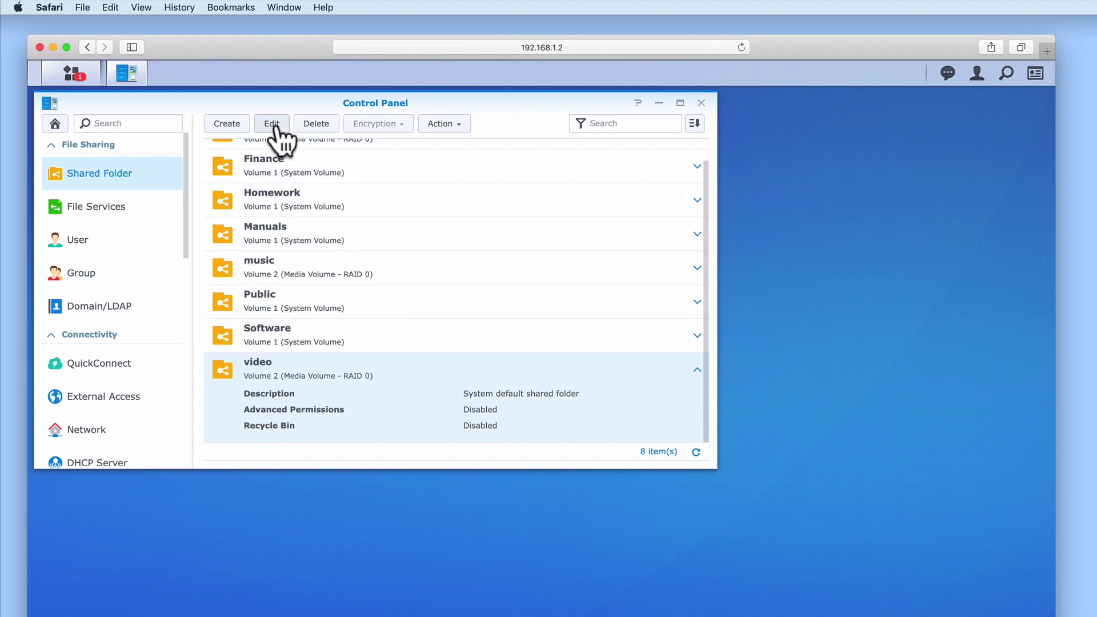
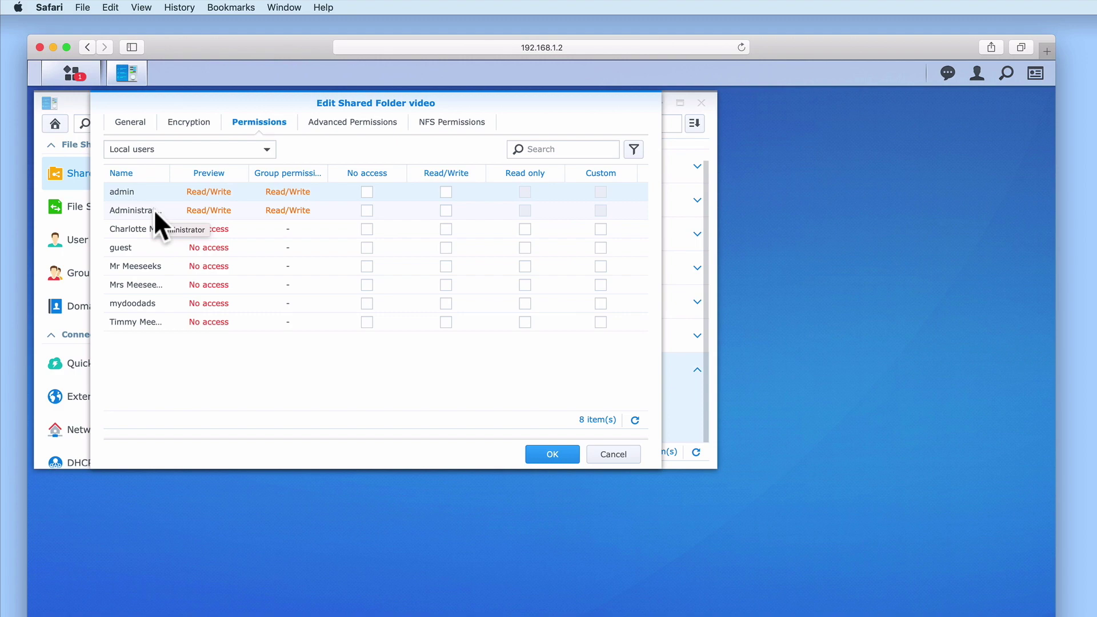
# Under Local groups, grant Household Management Group Read/Write on the video folder and save.
pyautogui.click(267, 149)
pyautogui.click(214, 209)
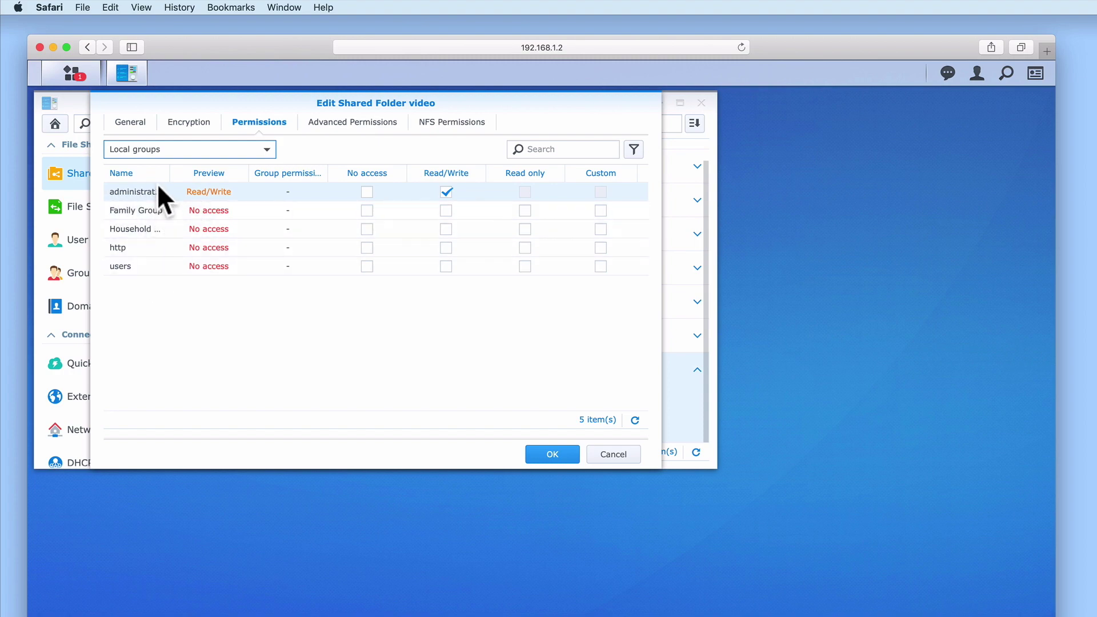
pyautogui.moveTo(168, 173); pyautogui.dragTo(253, 172)
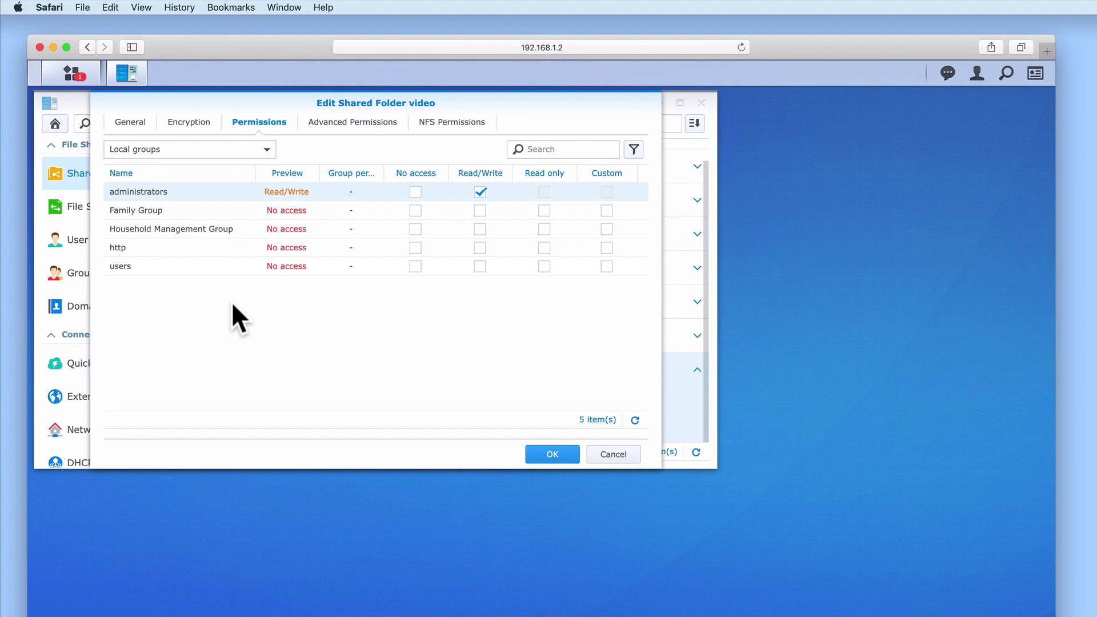
pyautogui.click(170, 228)
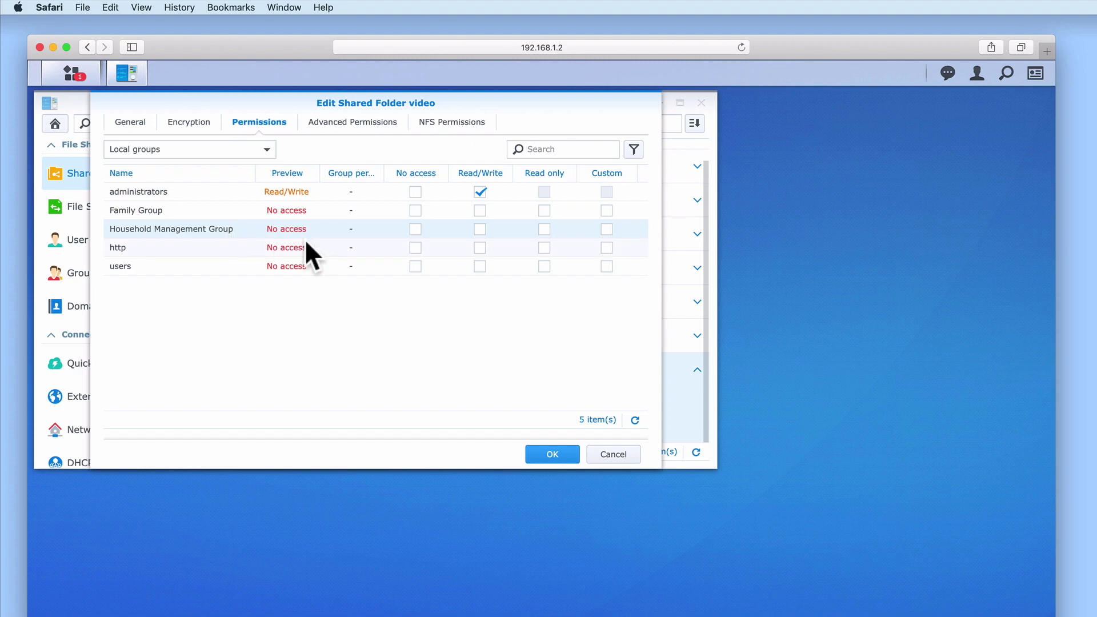
pyautogui.click(480, 229)
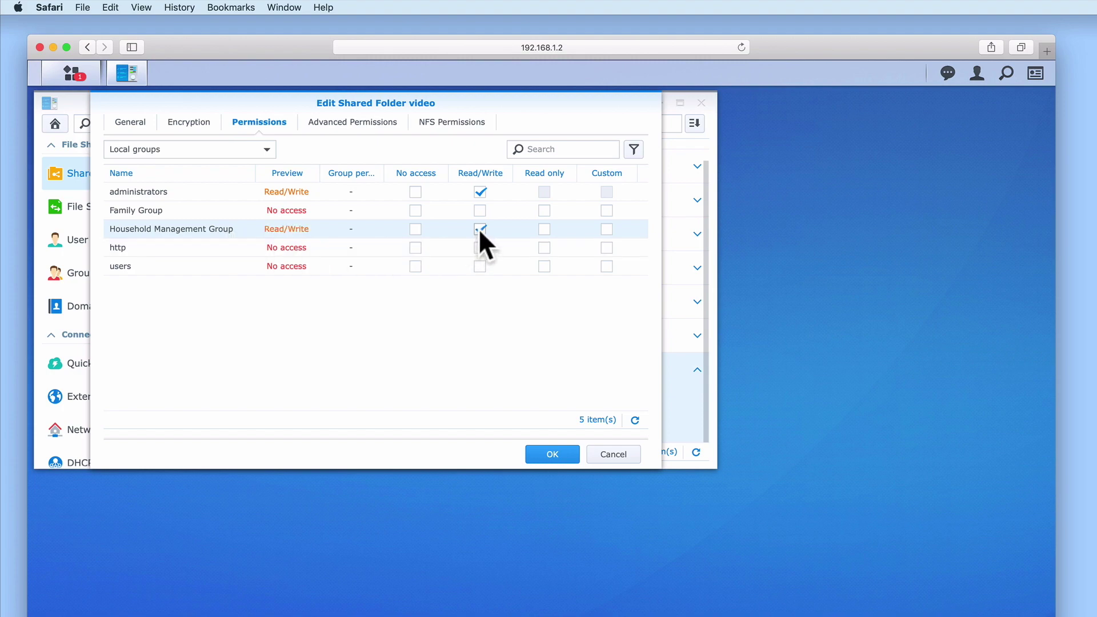
pyautogui.click(557, 455)
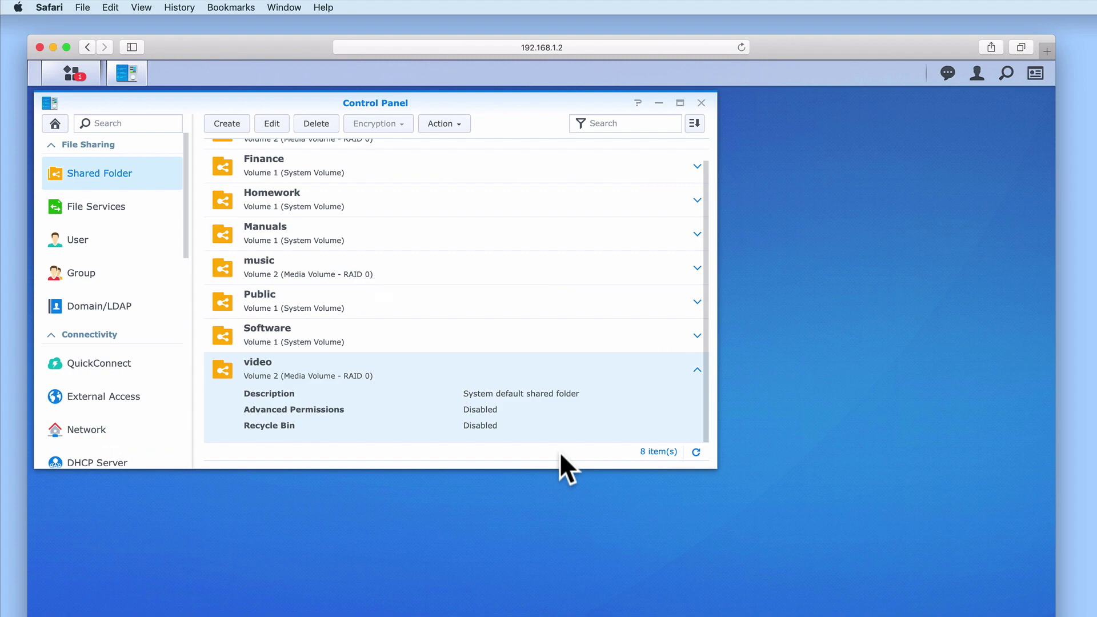
# Confirm in Indexing Service's Indexed Folder list that /video is indexed for Video.
pyautogui.moveTo(184, 242); pyautogui.dragTo(194, 465)
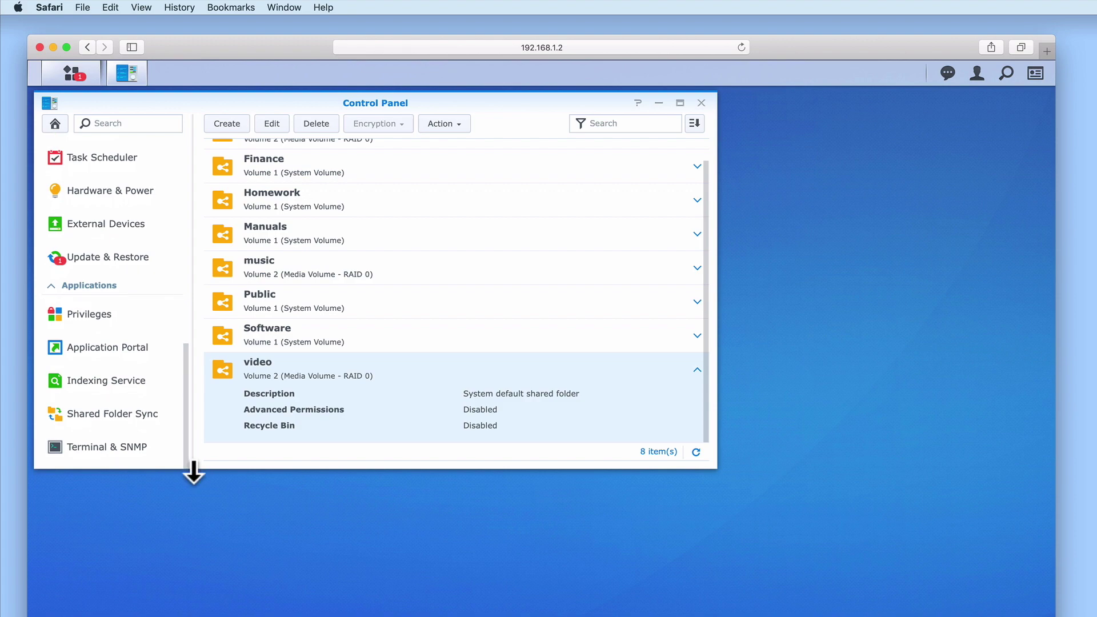
pyautogui.click(136, 403)
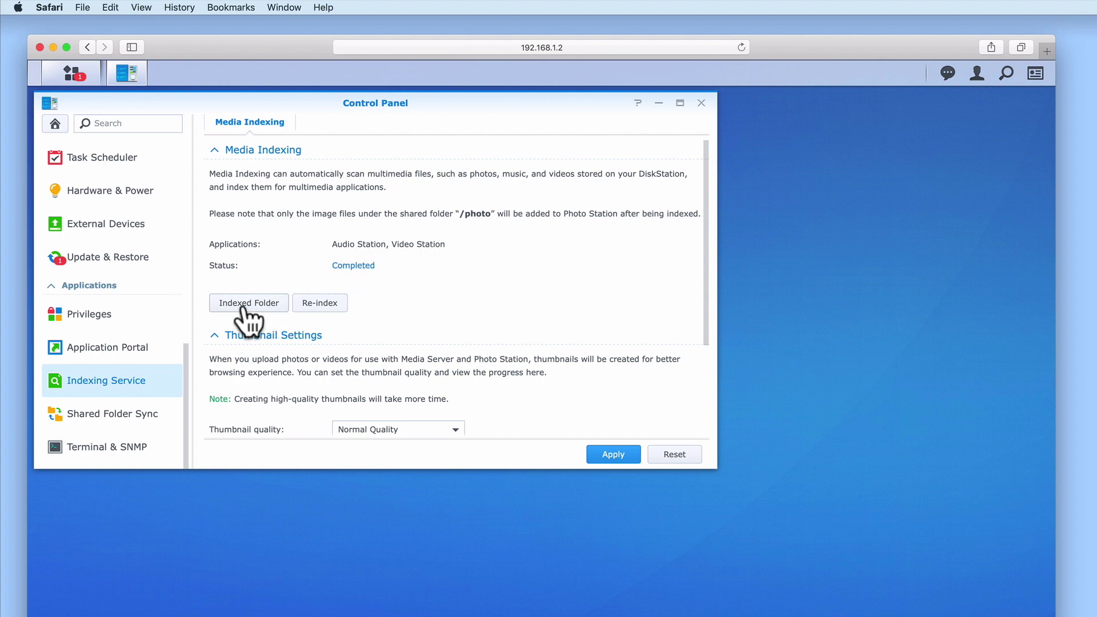
pyautogui.click(268, 304)
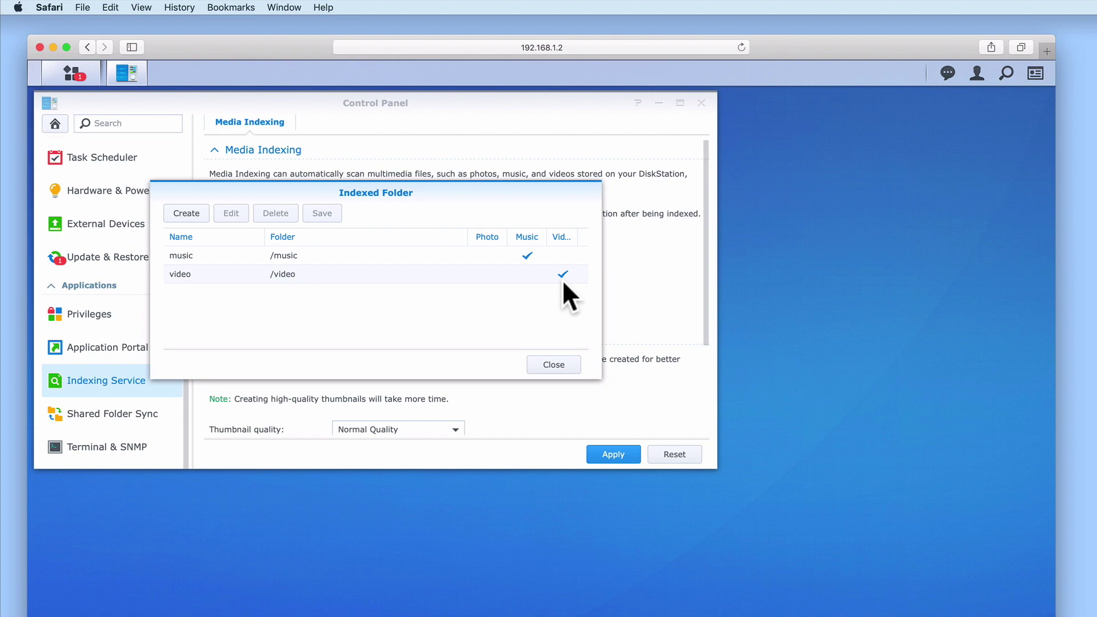
pyautogui.click(550, 366)
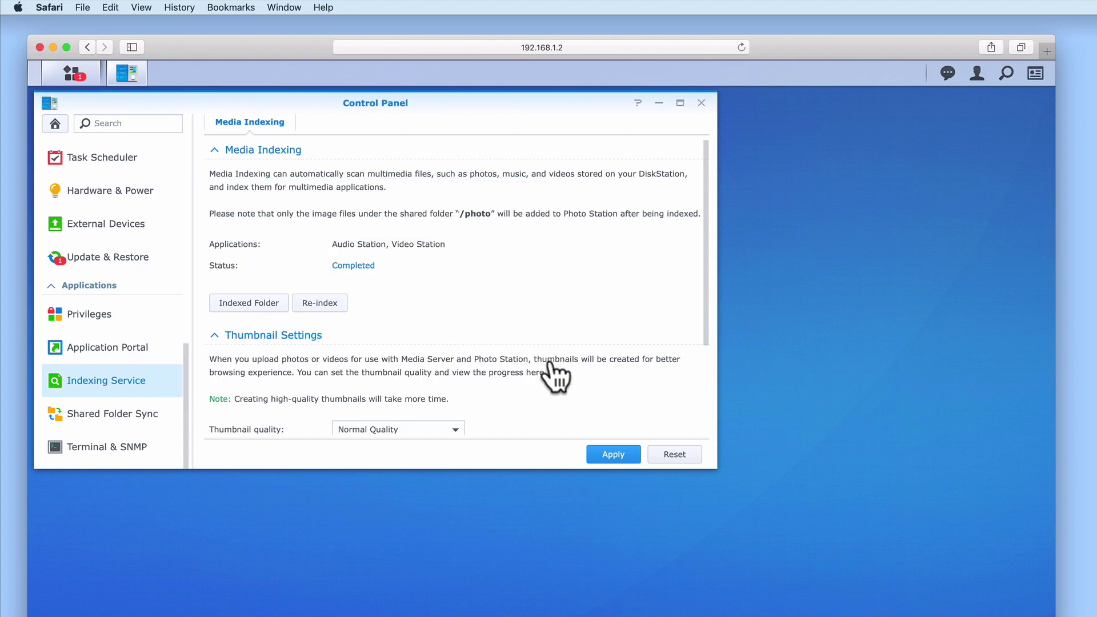
# Enable the customized alias 'video' for Video Station in Application Portal and save.
pyautogui.click(132, 360)
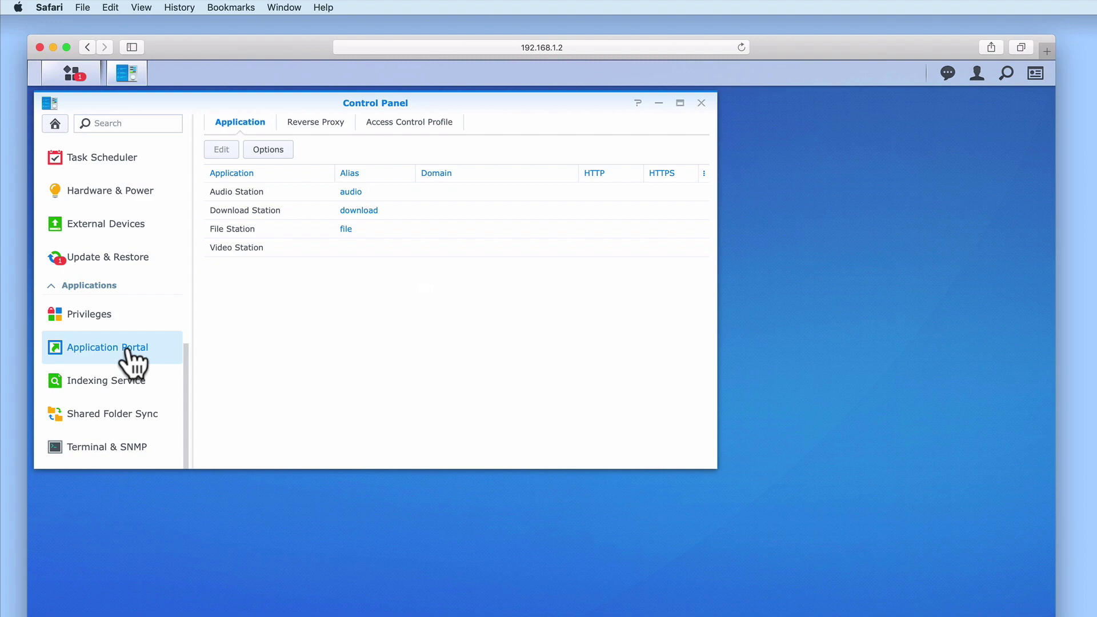
pyautogui.click(257, 248)
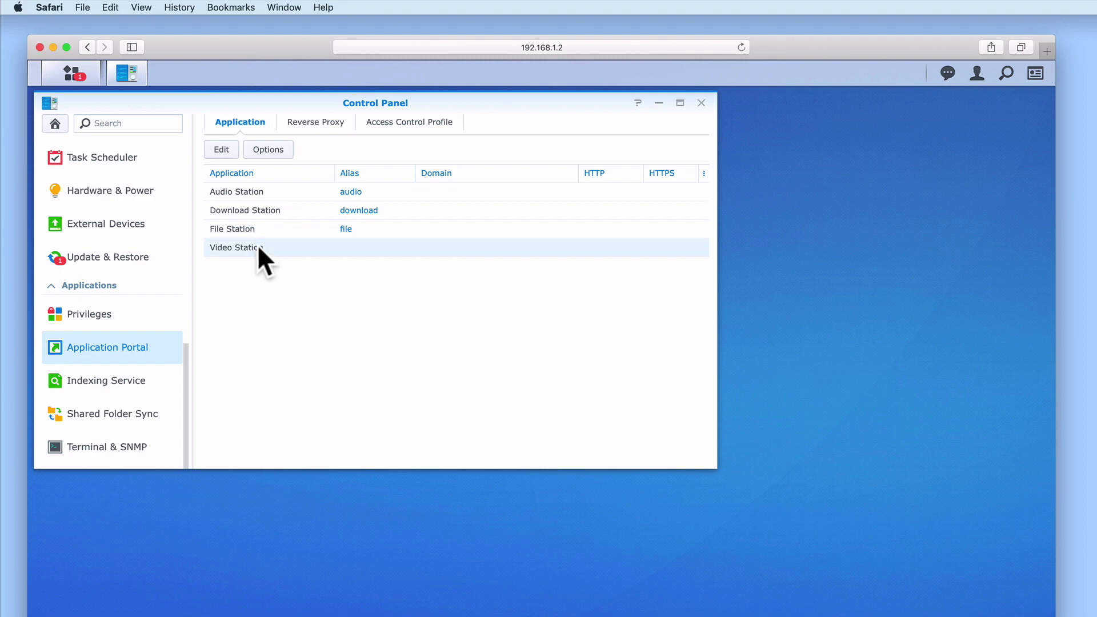
pyautogui.click(222, 151)
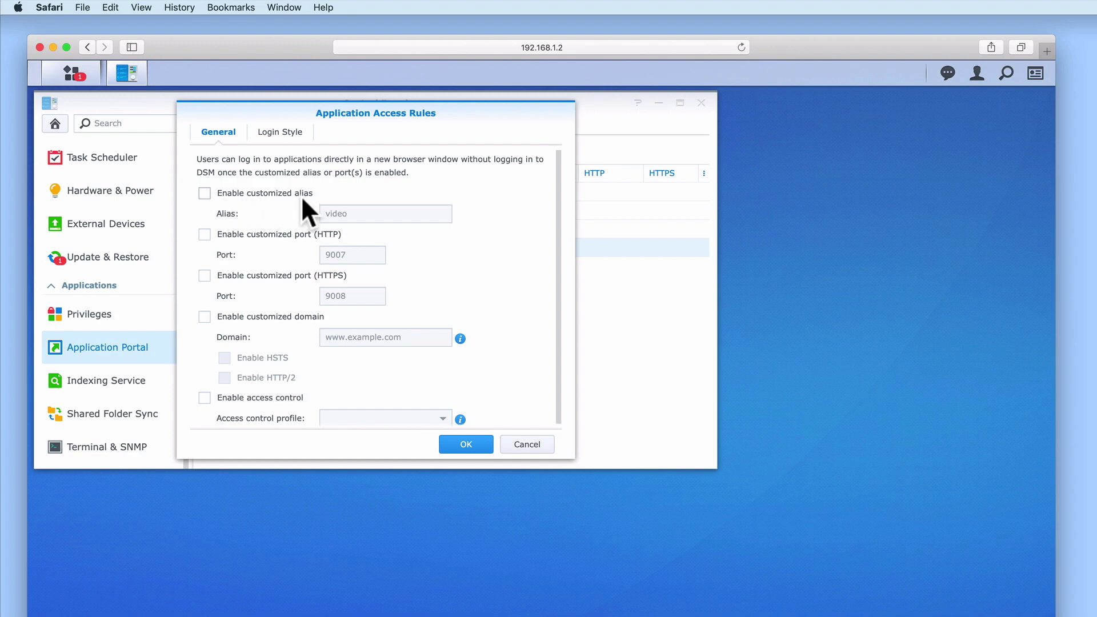
pyautogui.click(204, 193)
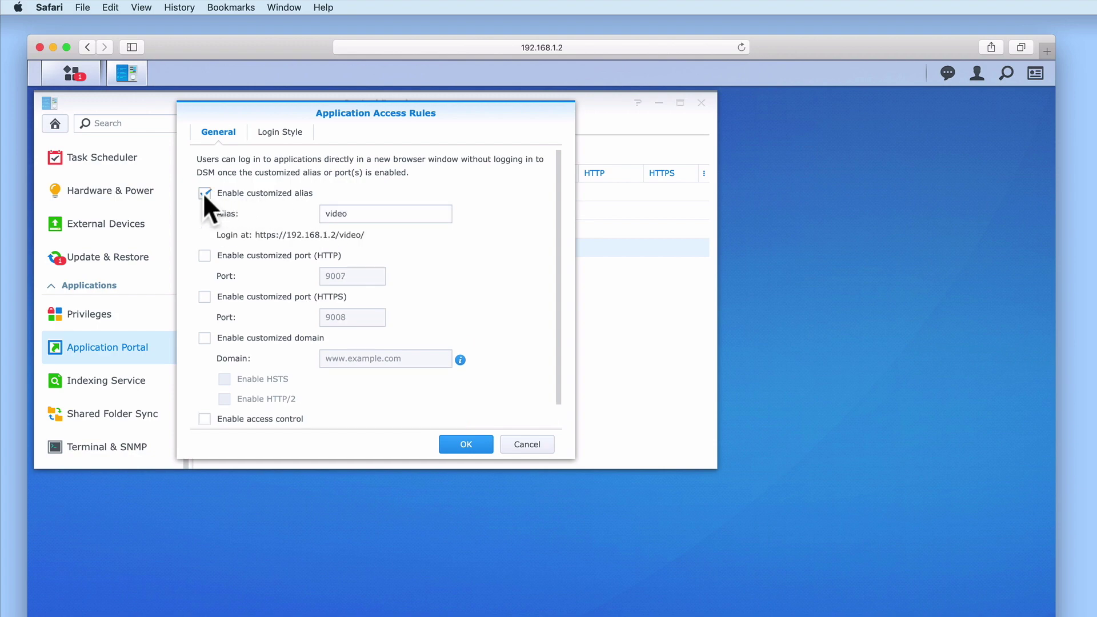
pyautogui.moveTo(357, 216); pyautogui.dragTo(315, 214)
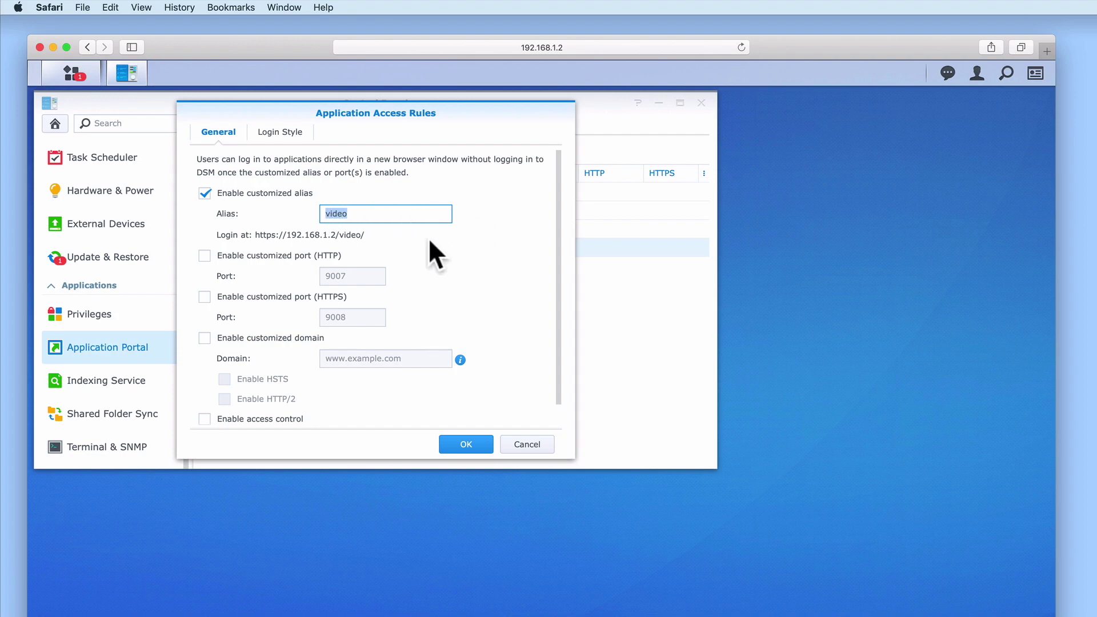
pyautogui.click(375, 234)
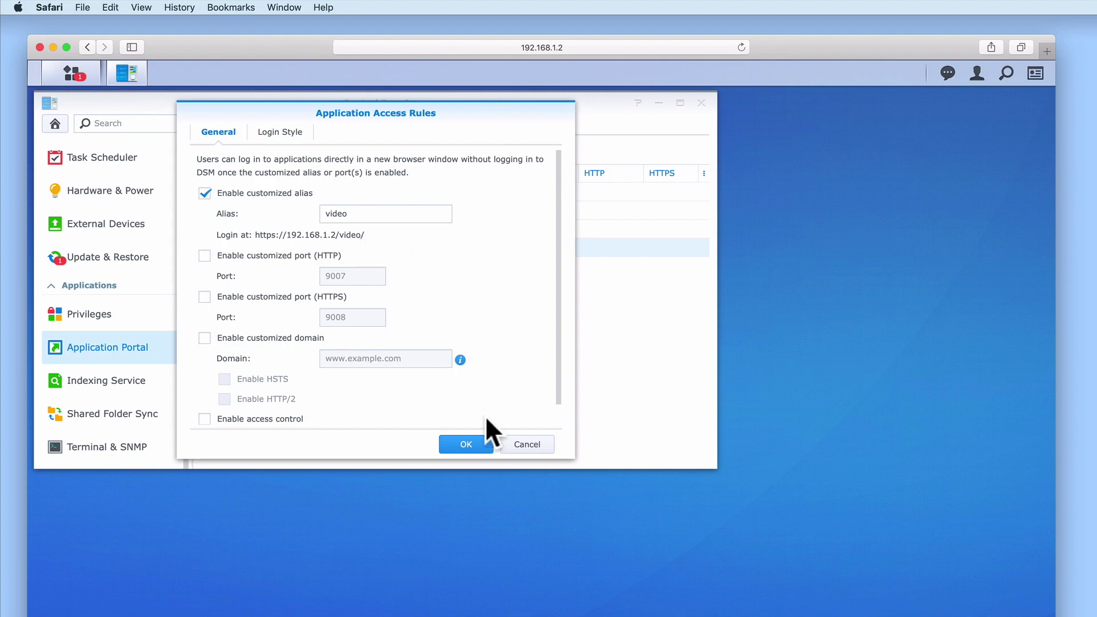
pyautogui.click(467, 444)
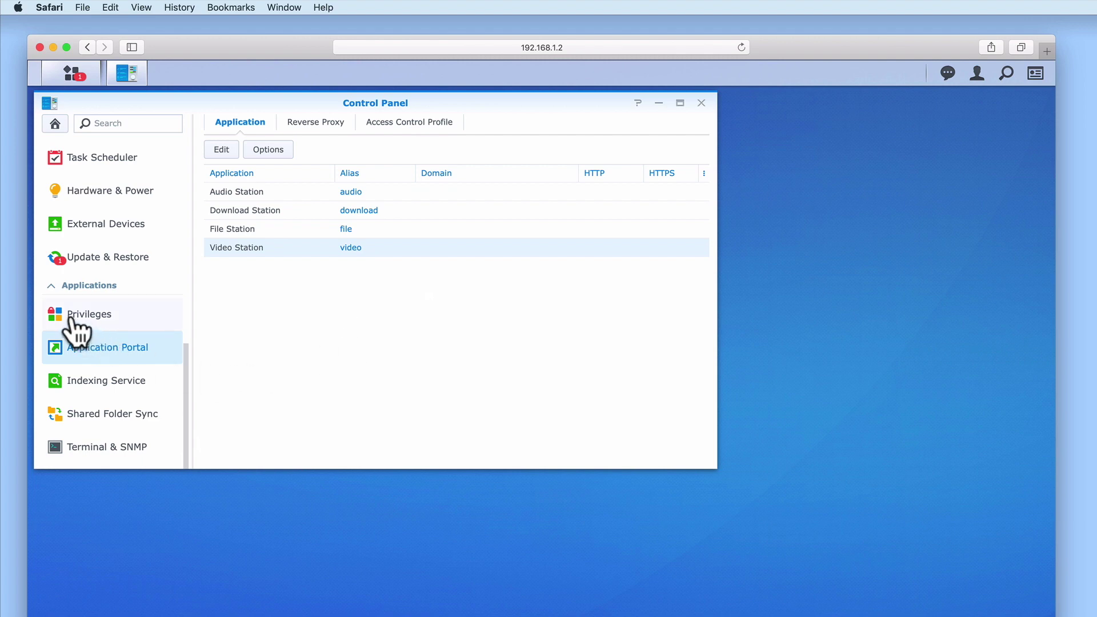
# Tick Allow for Family Group in Video Station's group privileges, save, and close Control Panel.
pyautogui.click(104, 318)
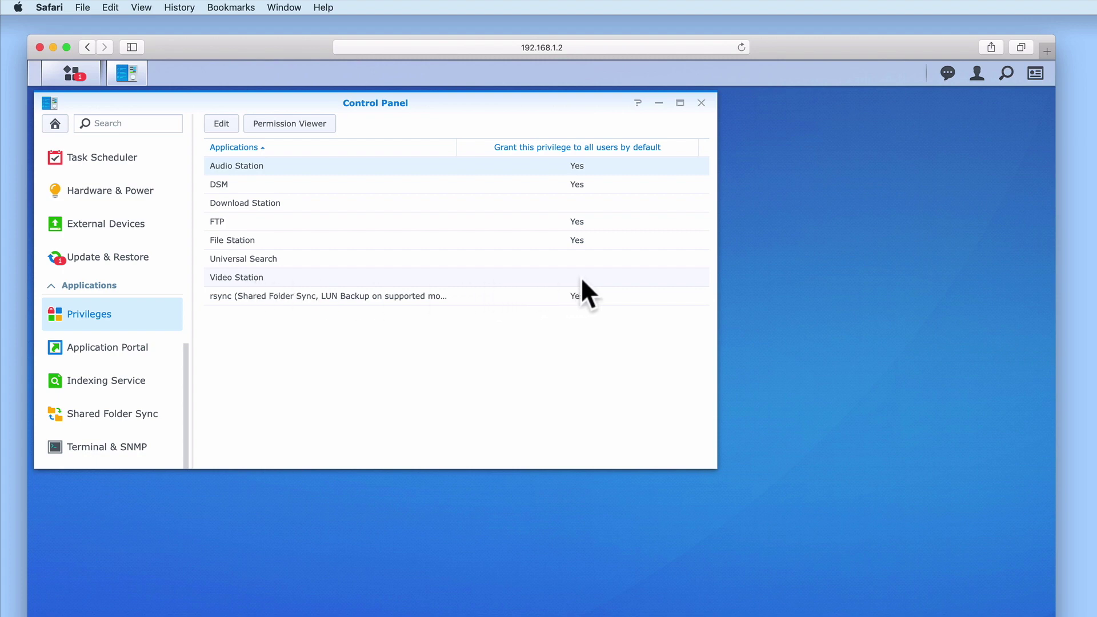
pyautogui.click(246, 278)
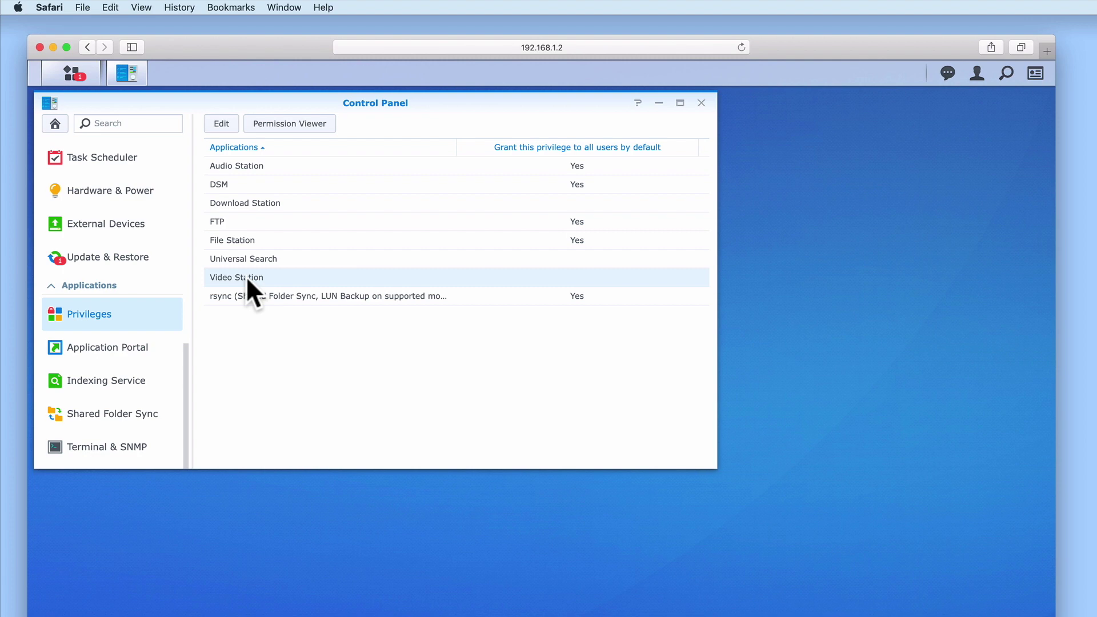
pyautogui.click(222, 130)
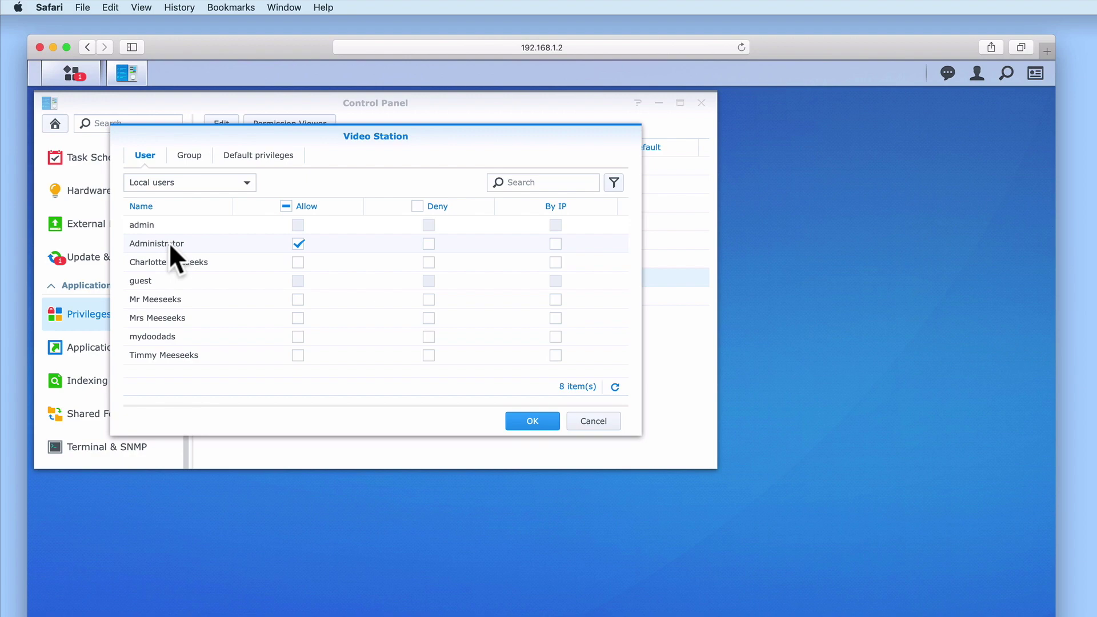
pyautogui.click(193, 156)
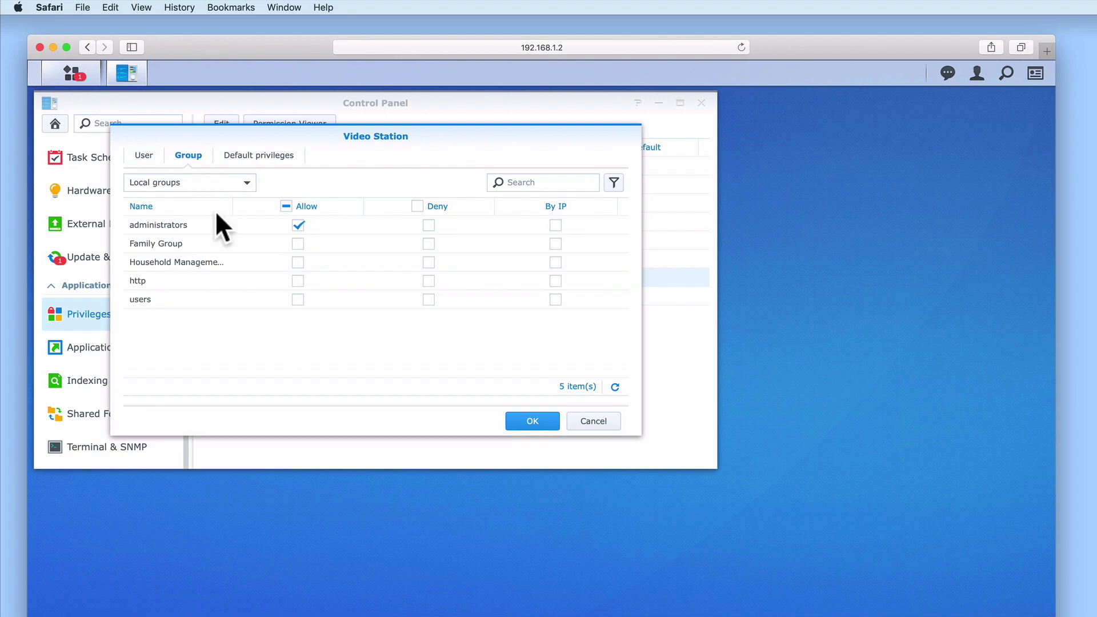
pyautogui.moveTo(232, 206); pyautogui.dragTo(292, 210)
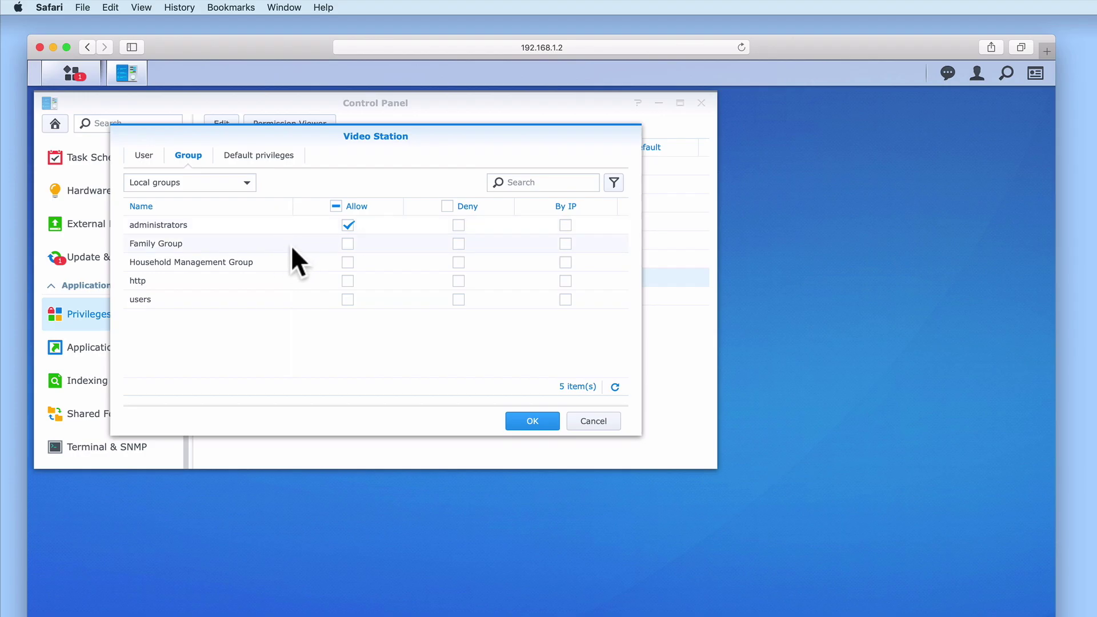
pyautogui.click(348, 244)
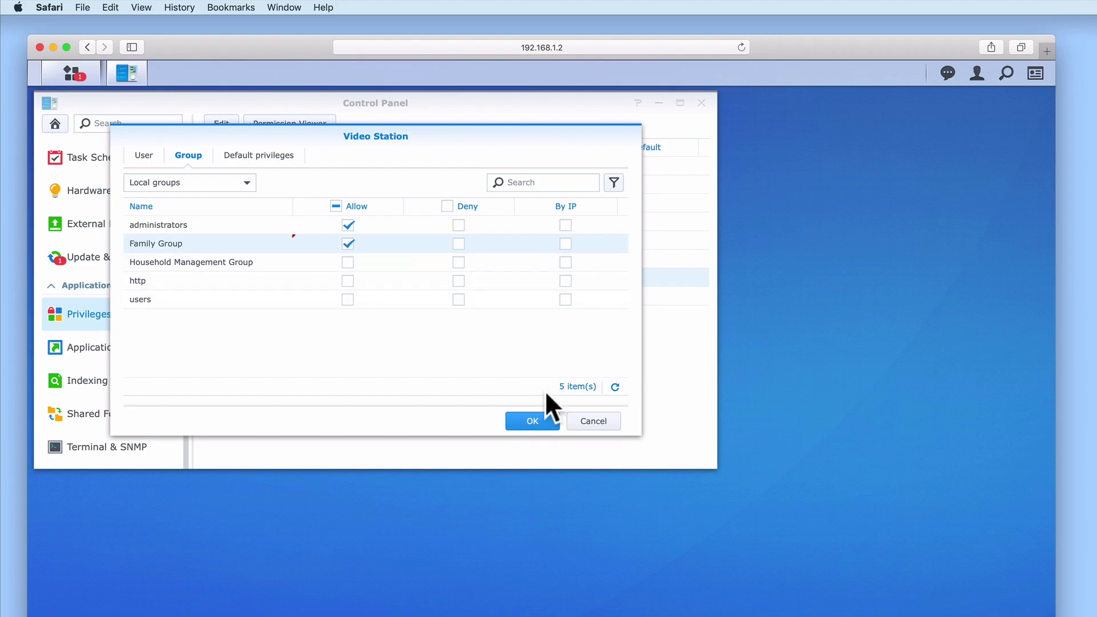
pyautogui.click(532, 421)
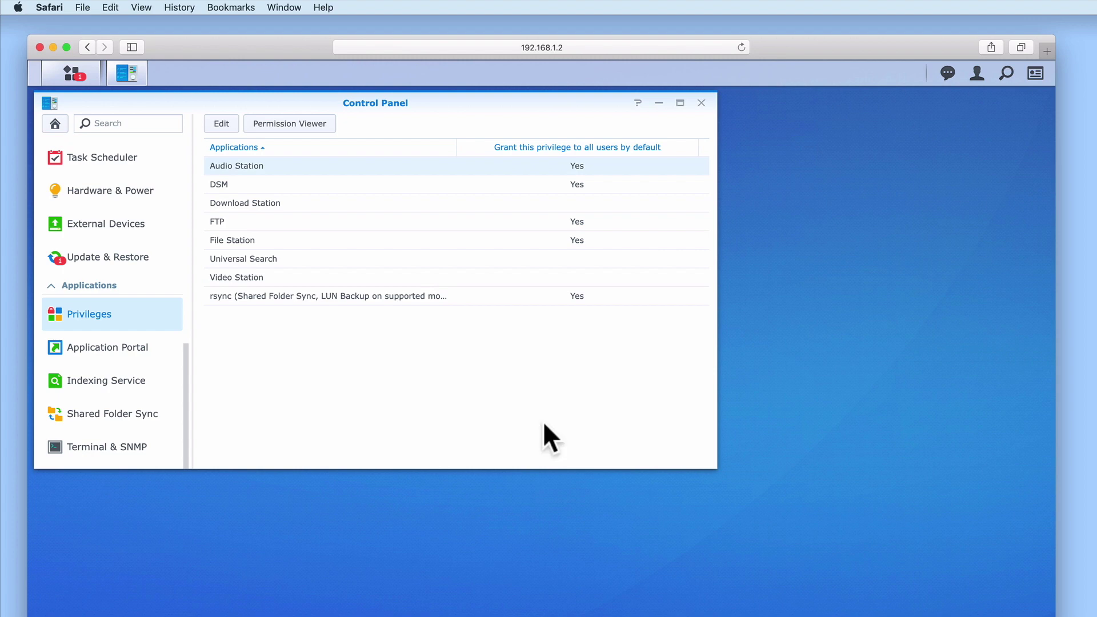
pyautogui.click(701, 104)
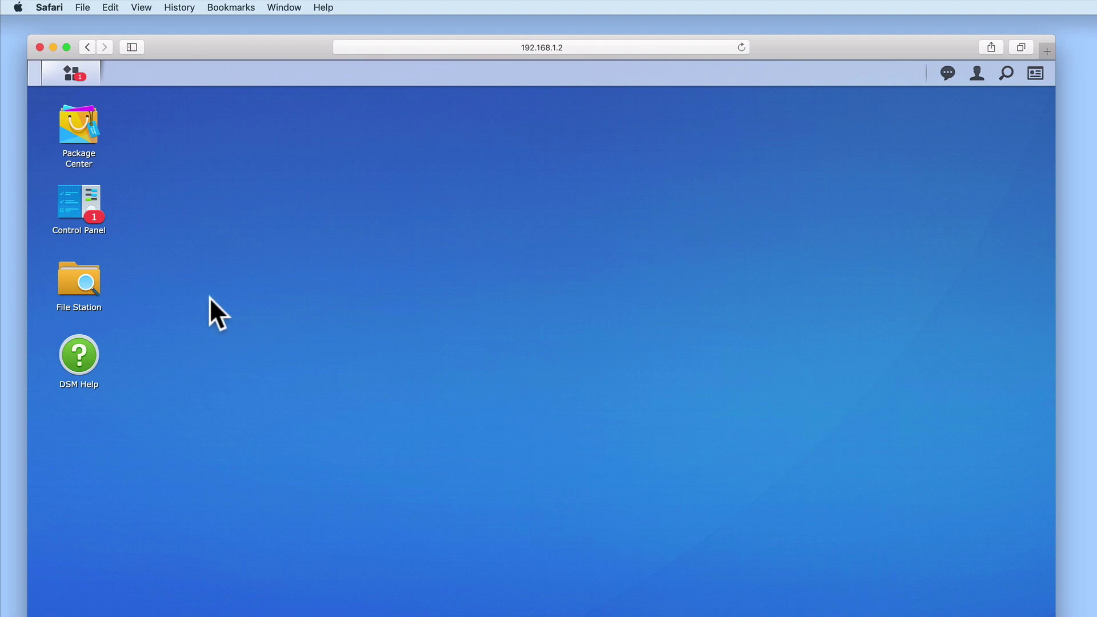
# Launch Video Station from Package Center's Installed packages list.
pyautogui.click(80, 139)
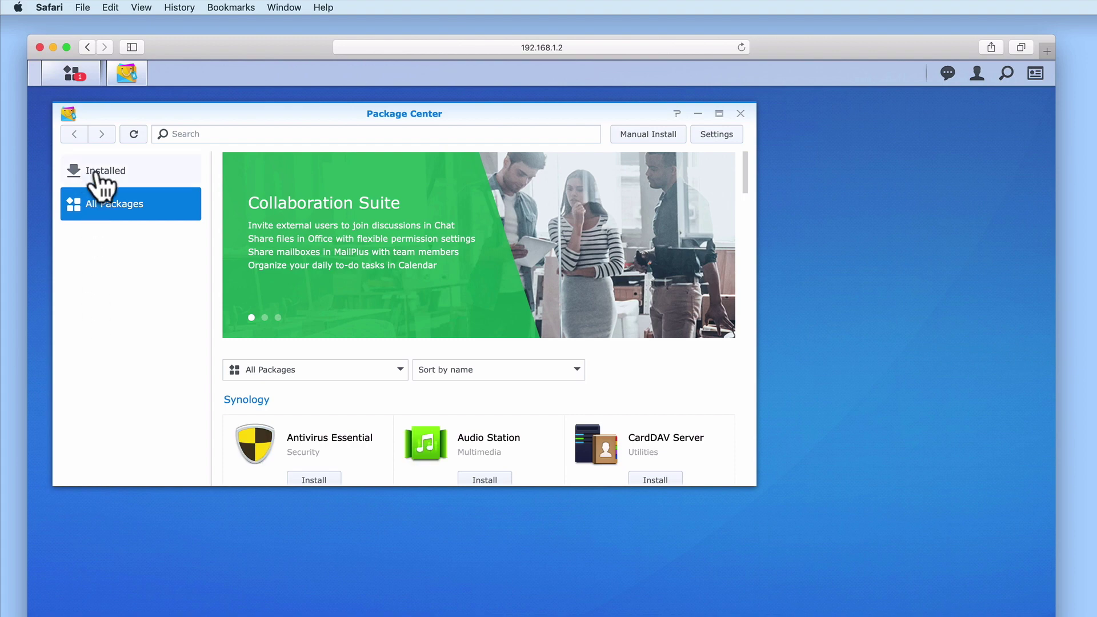
pyautogui.click(120, 181)
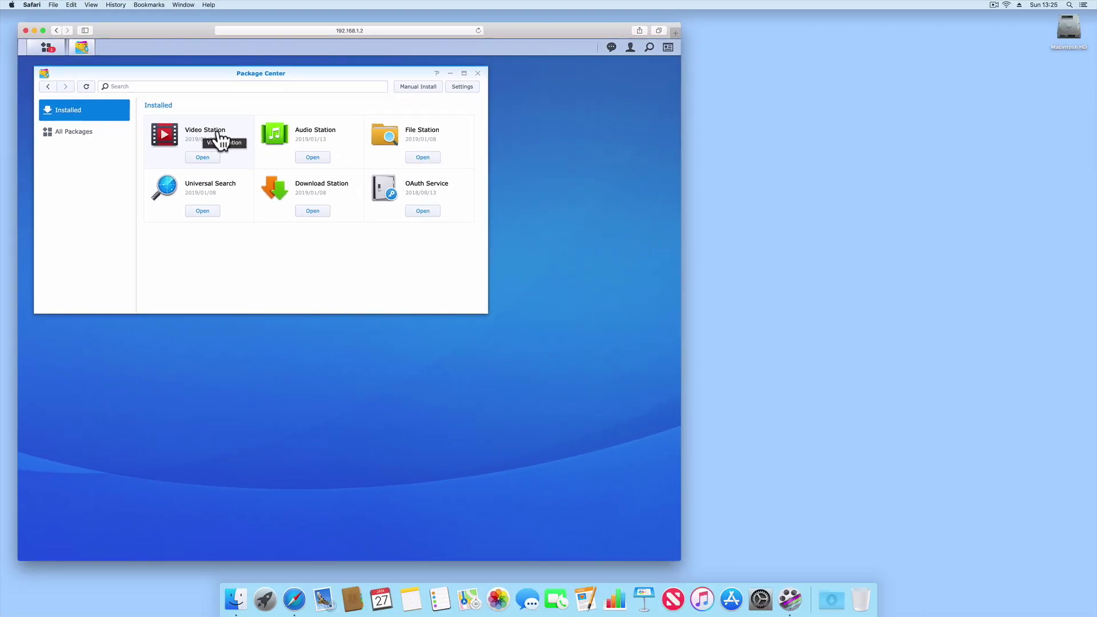
pyautogui.click(210, 159)
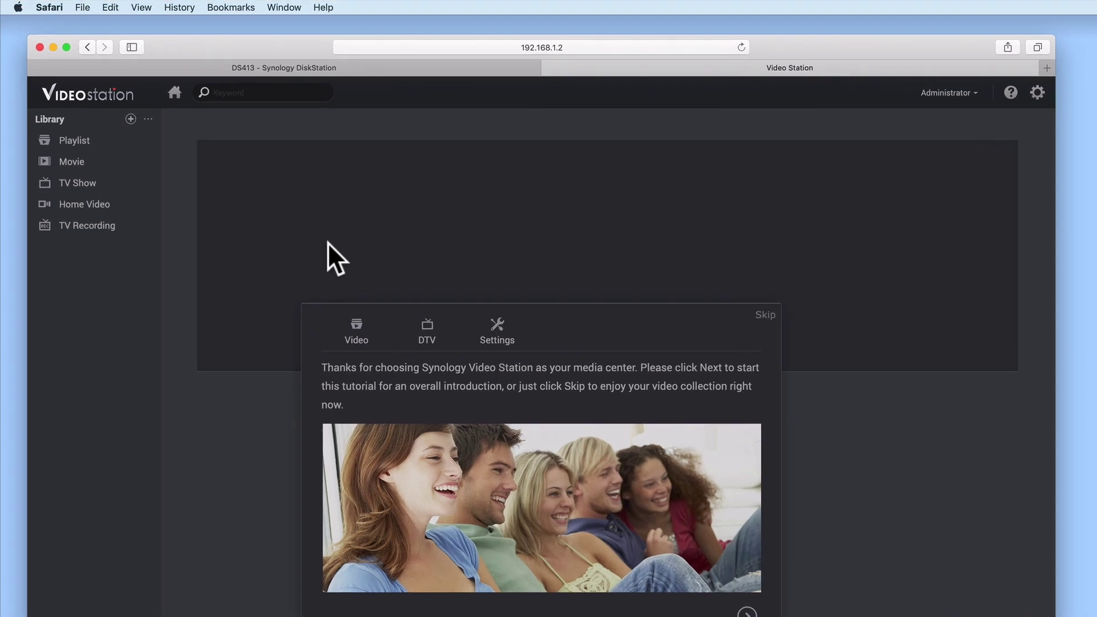
# Skip the tutorial and choose Add folder on the Movie row in Settings' Library tab.
pyautogui.click(765, 315)
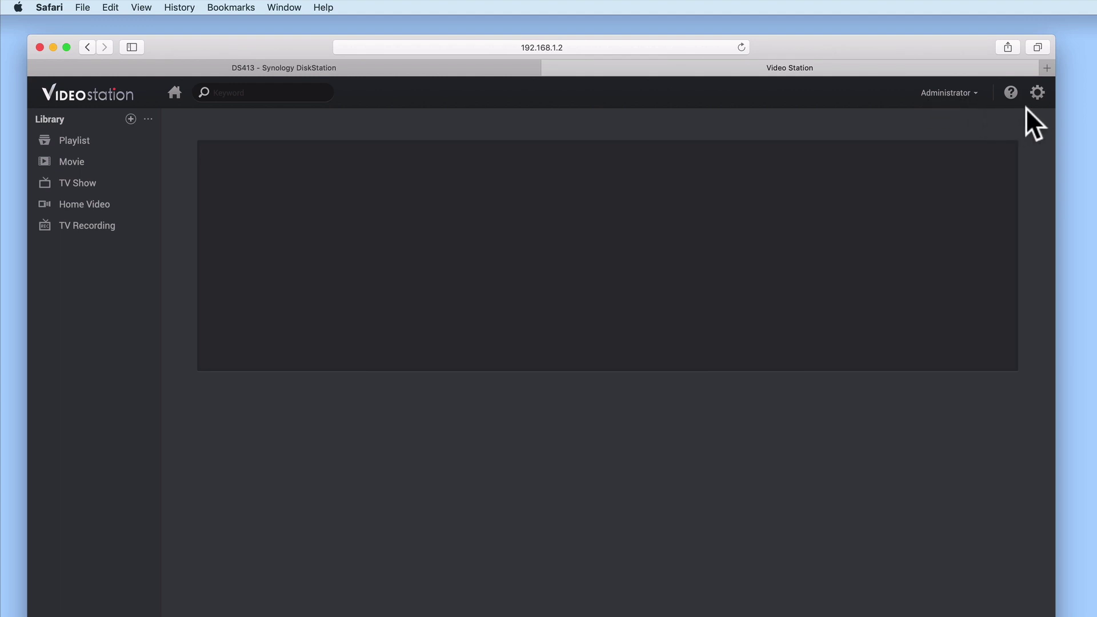
pyautogui.click(1037, 93)
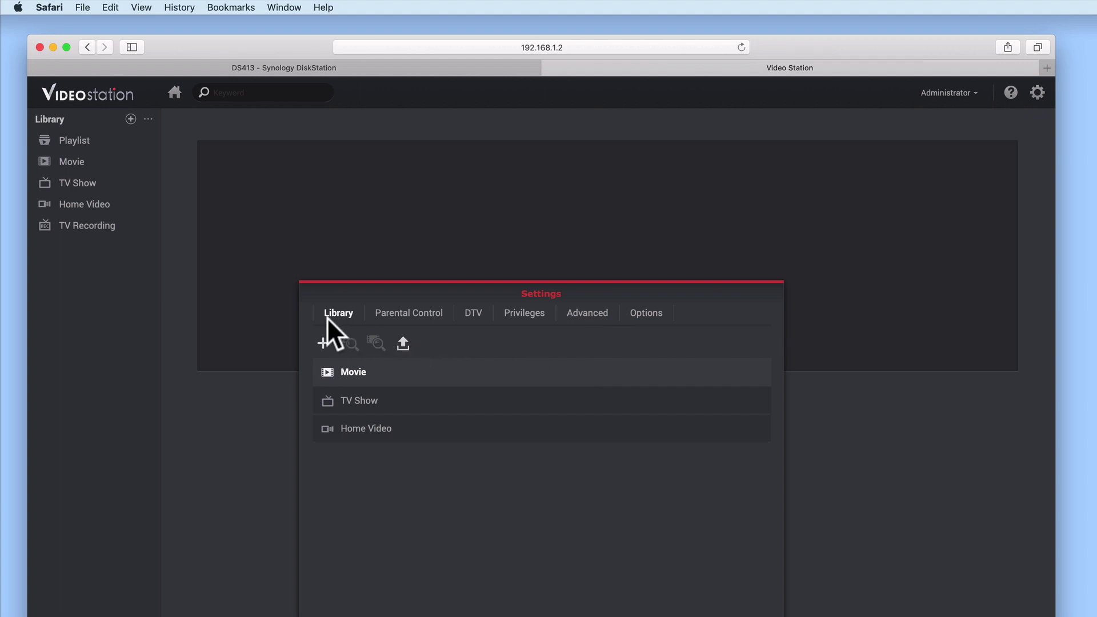
pyautogui.moveTo(361, 377)
pyautogui.click(750, 372)
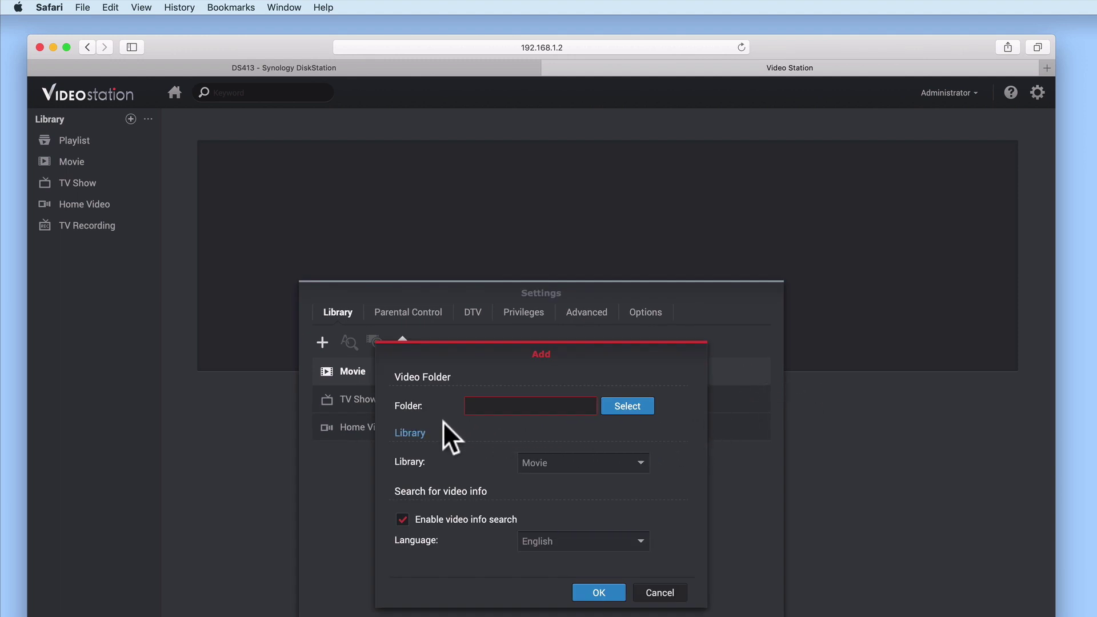
# Browse the DS413 folder tree, pick the video folder, and add /video to the Movie library.
pyautogui.click(636, 409)
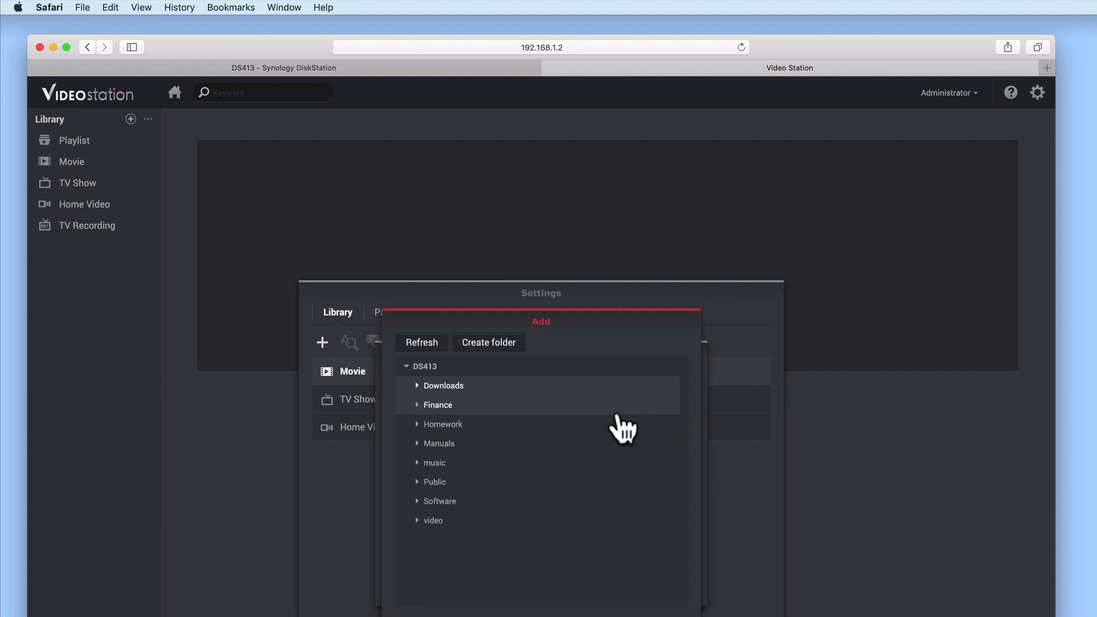
pyautogui.click(426, 372)
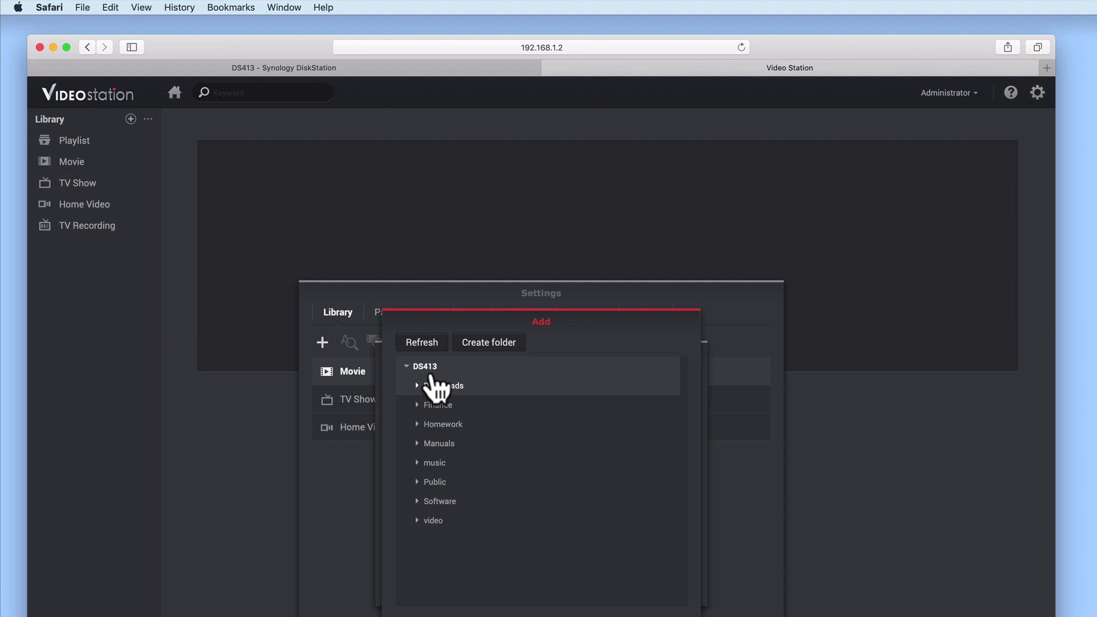
pyautogui.click(437, 386)
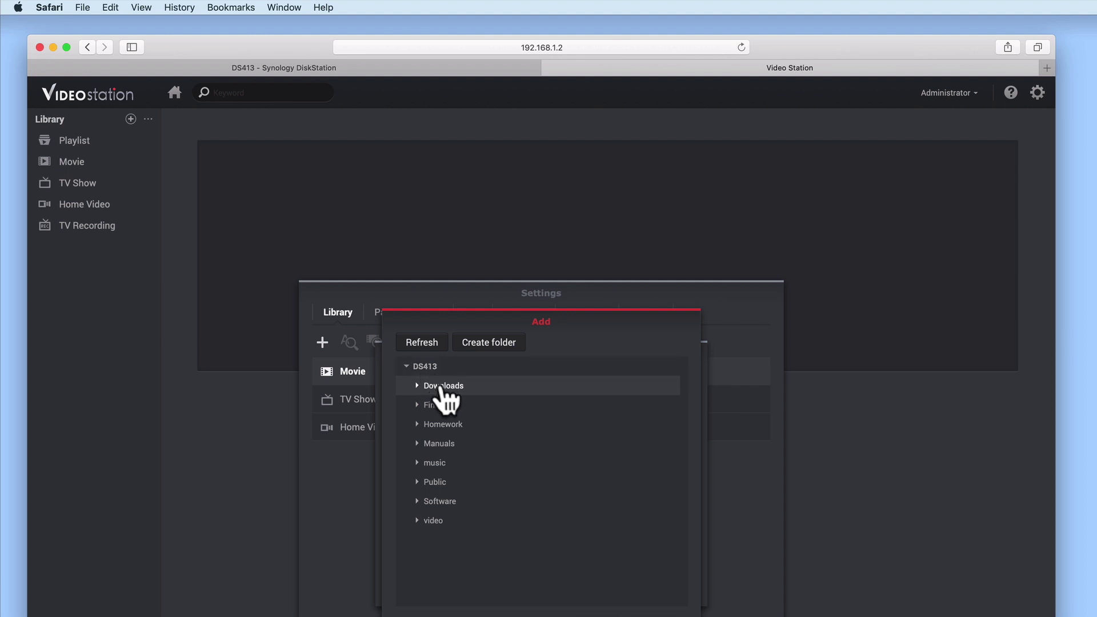
pyautogui.click(438, 522)
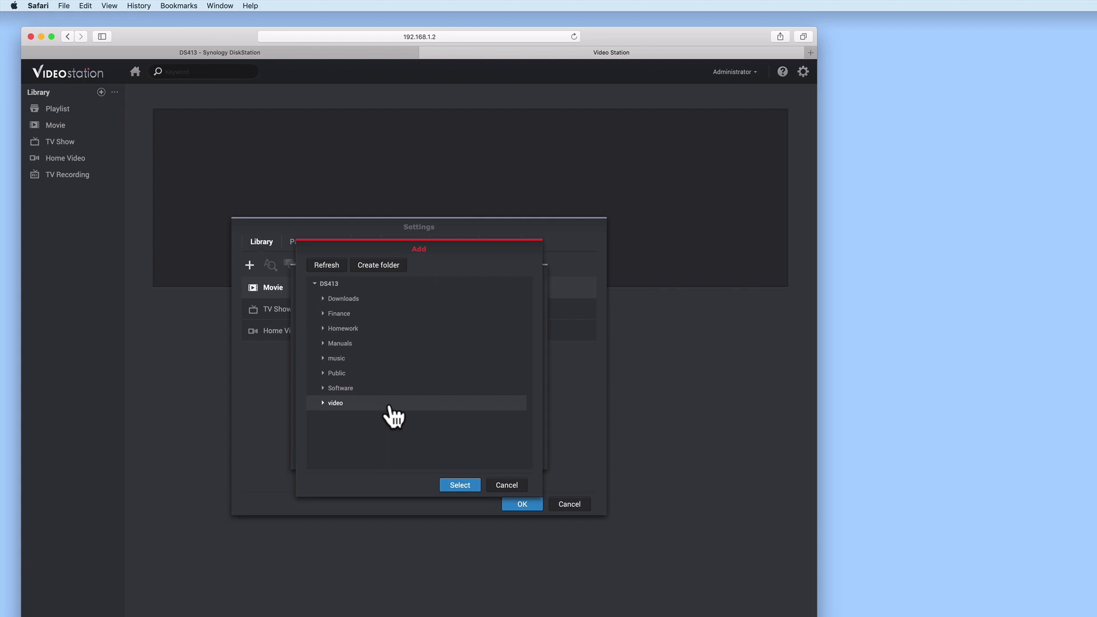
pyautogui.click(451, 486)
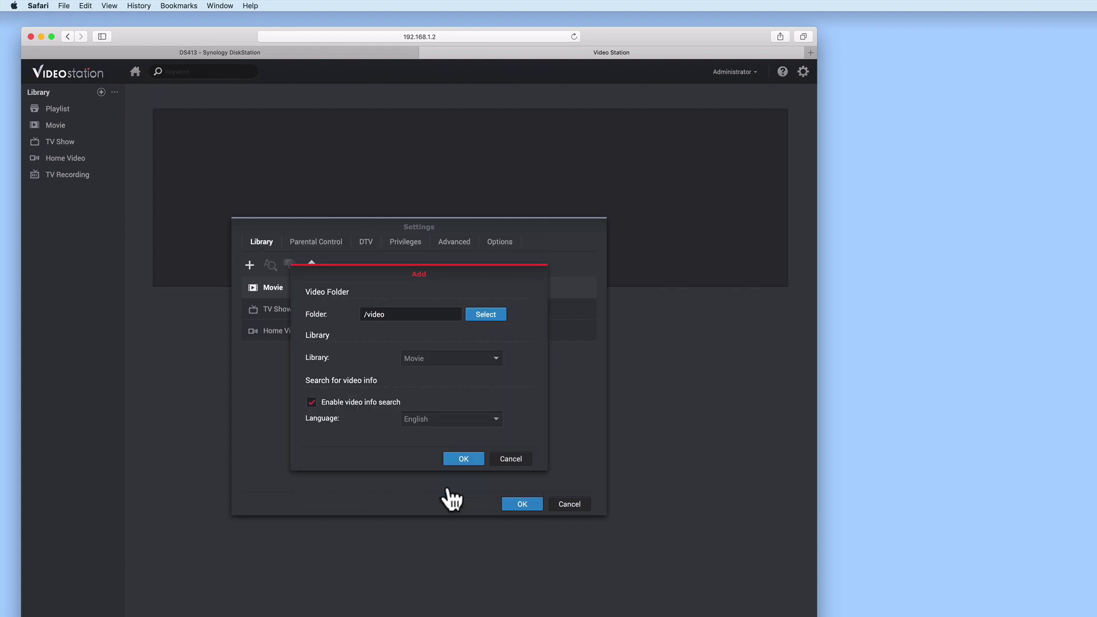
pyautogui.click(464, 461)
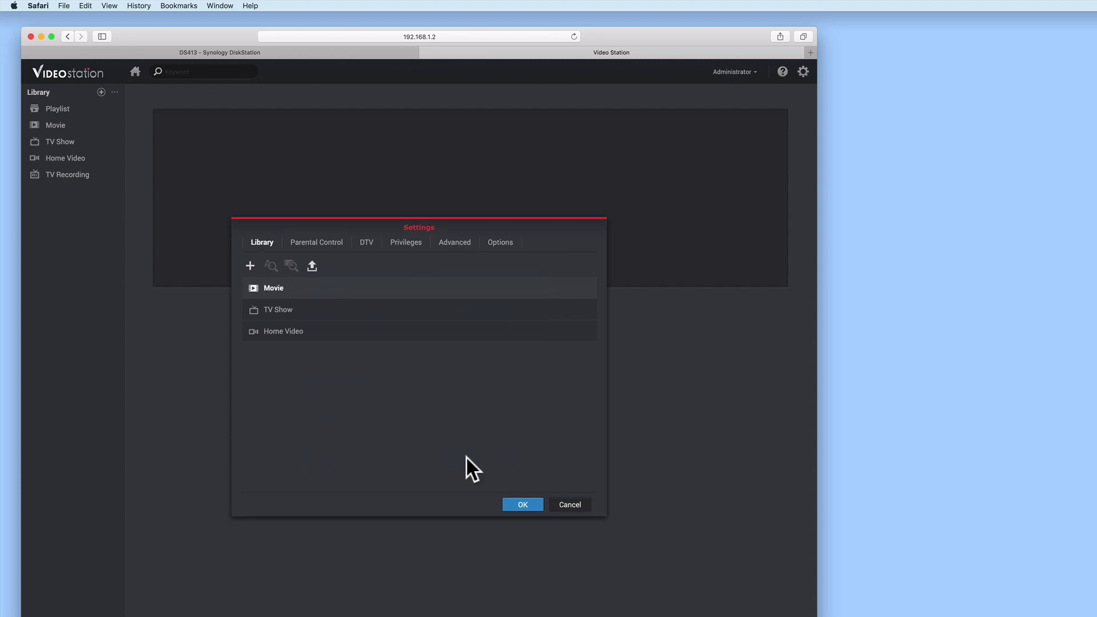
pyautogui.moveTo(361, 295)
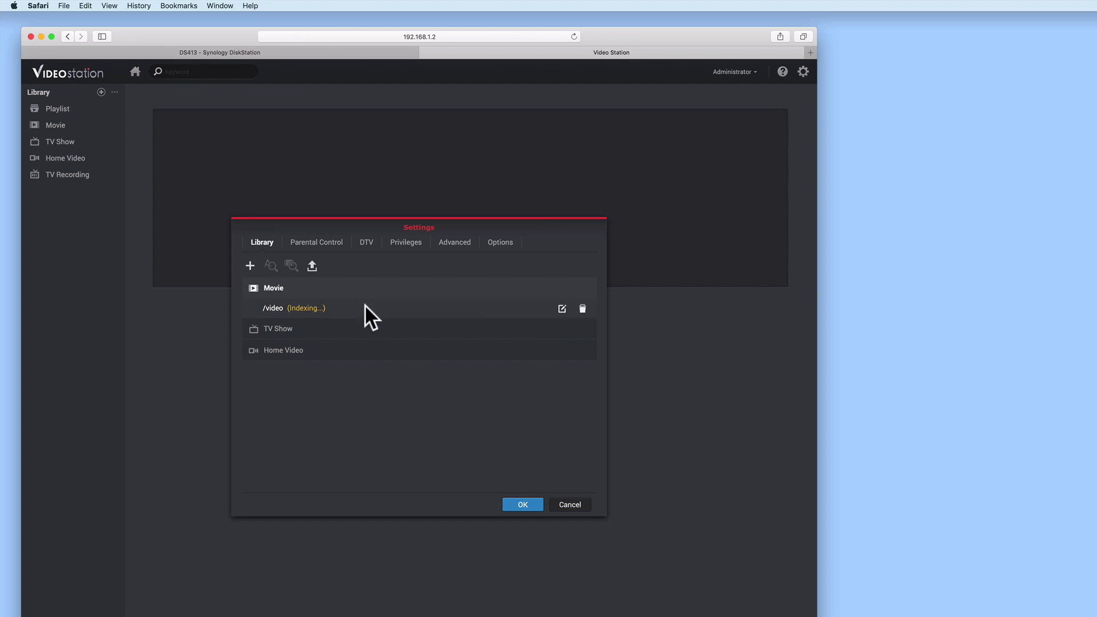
# Save the library settings, then close the Video Station tab and Package Center.
pyautogui.click(521, 510)
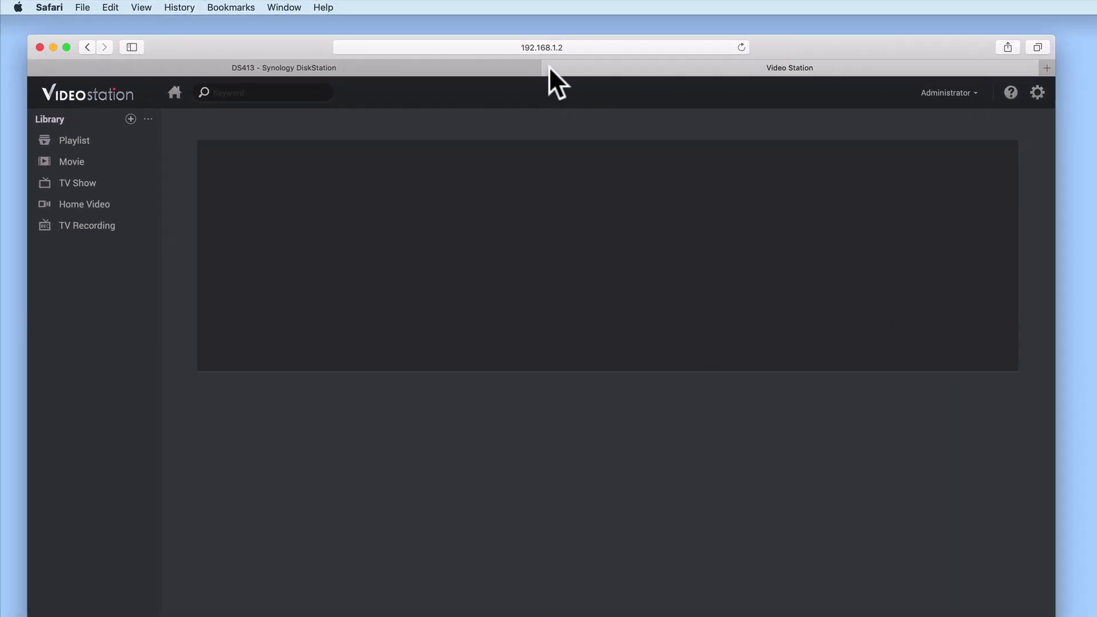
pyautogui.click(548, 66)
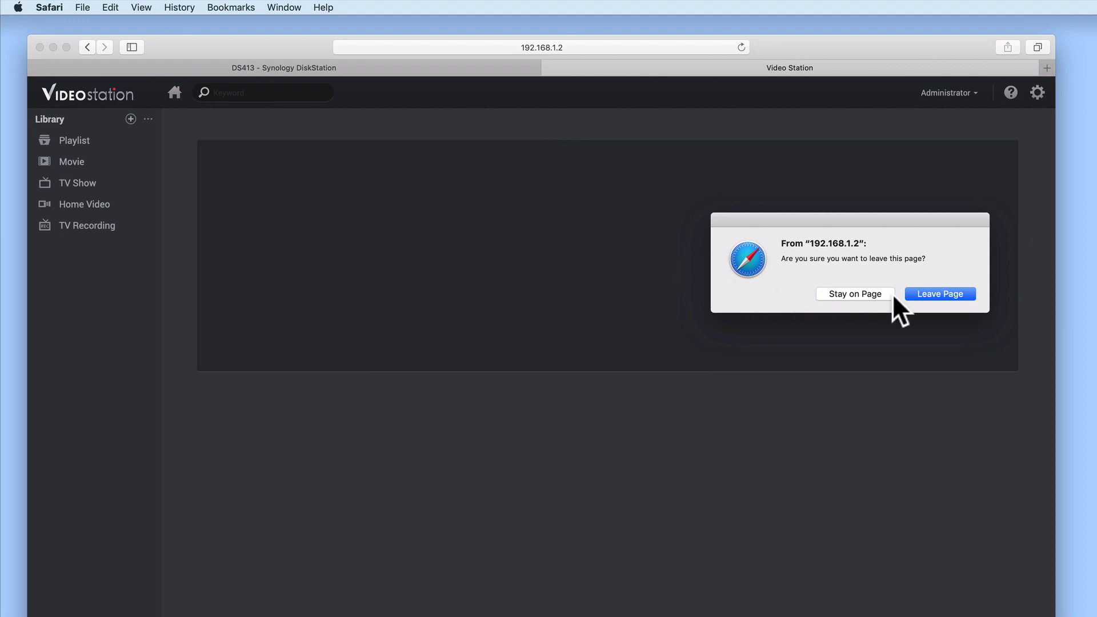
pyautogui.click(924, 294)
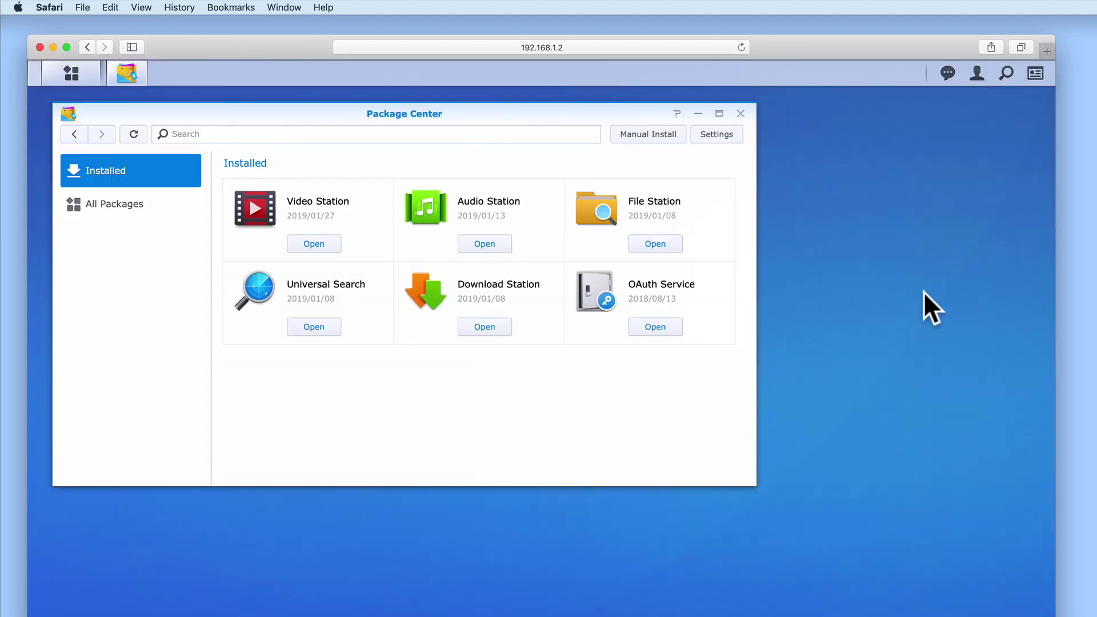
pyautogui.click(741, 114)
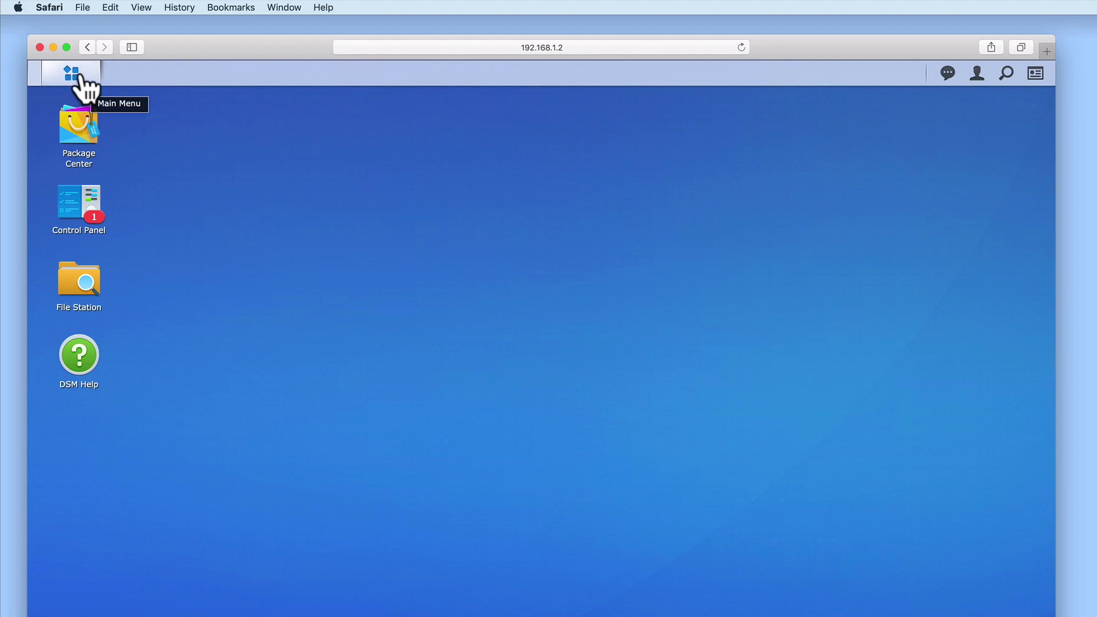
# Launch Video Station from the Main Menu, close its new tab, and dismiss the menu.
pyautogui.click(74, 77)
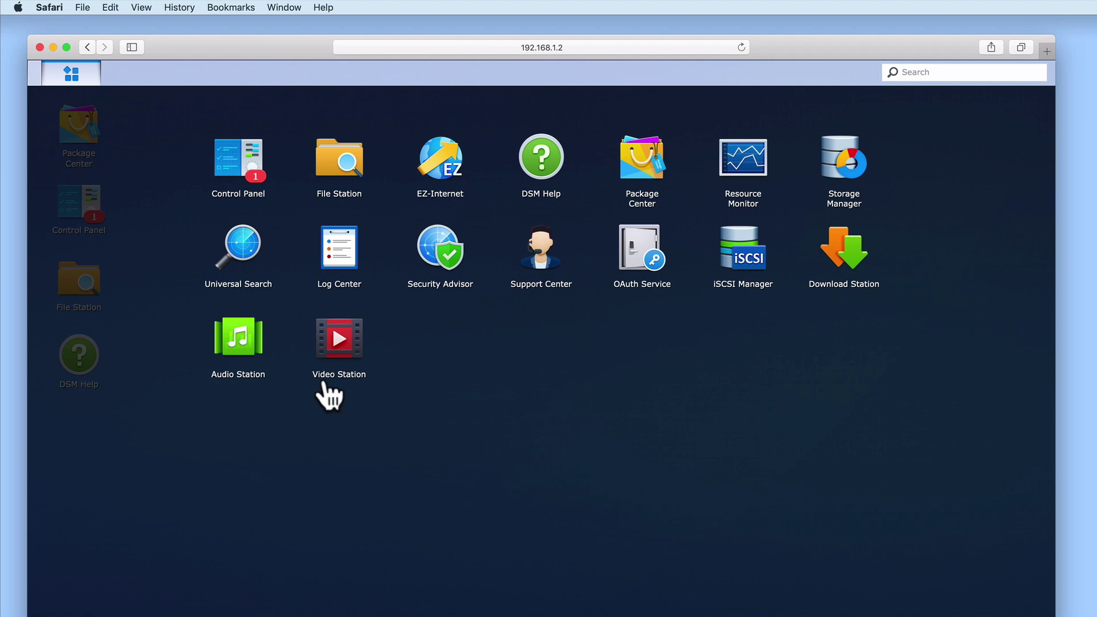
pyautogui.click(337, 347)
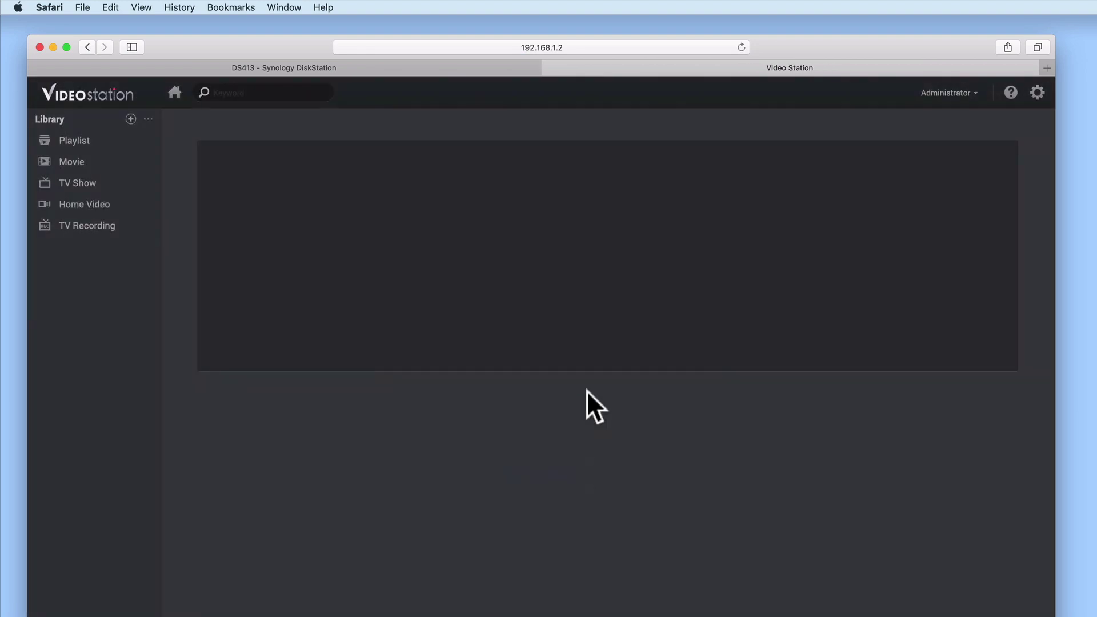
pyautogui.click(549, 67)
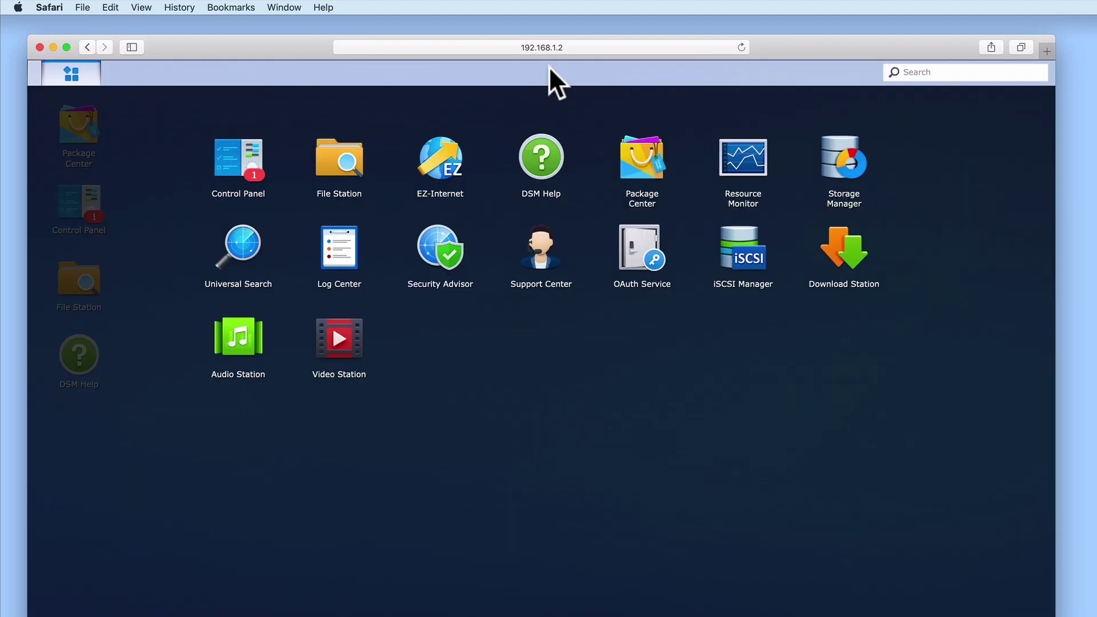
pyautogui.click(585, 420)
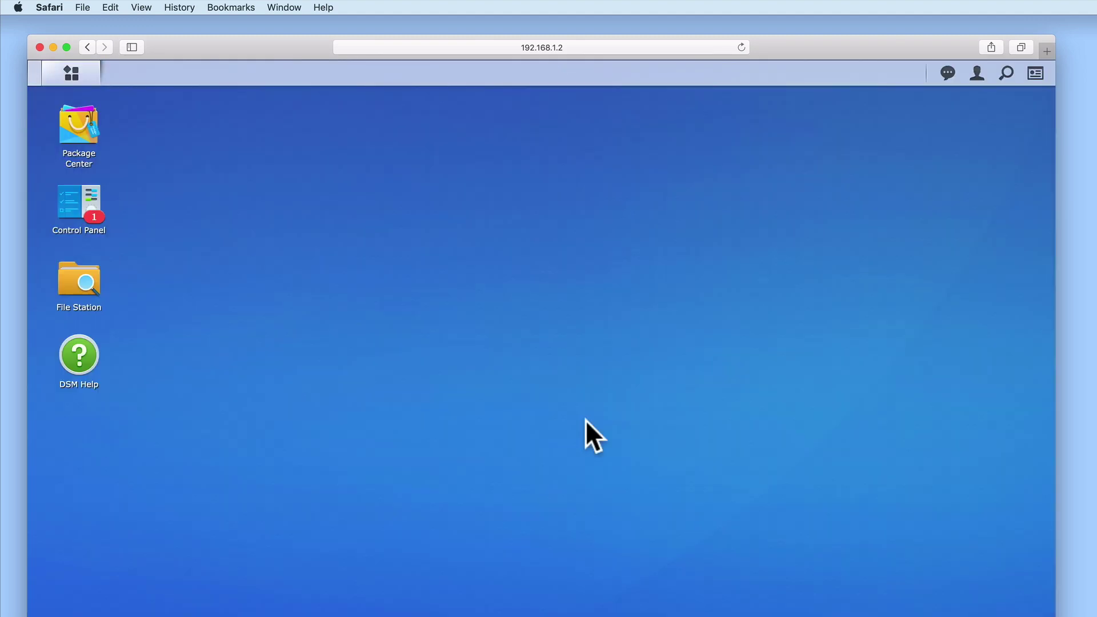
# Log the administrator out of DSM and acknowledge the not-authorized alert.
pyautogui.click(973, 80)
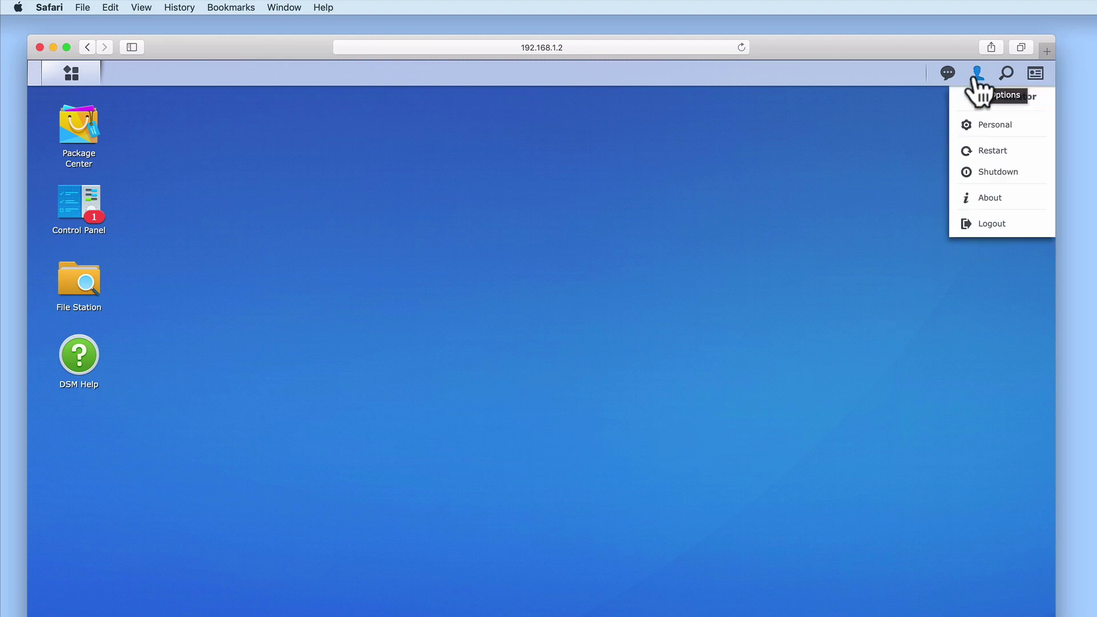
pyautogui.click(997, 226)
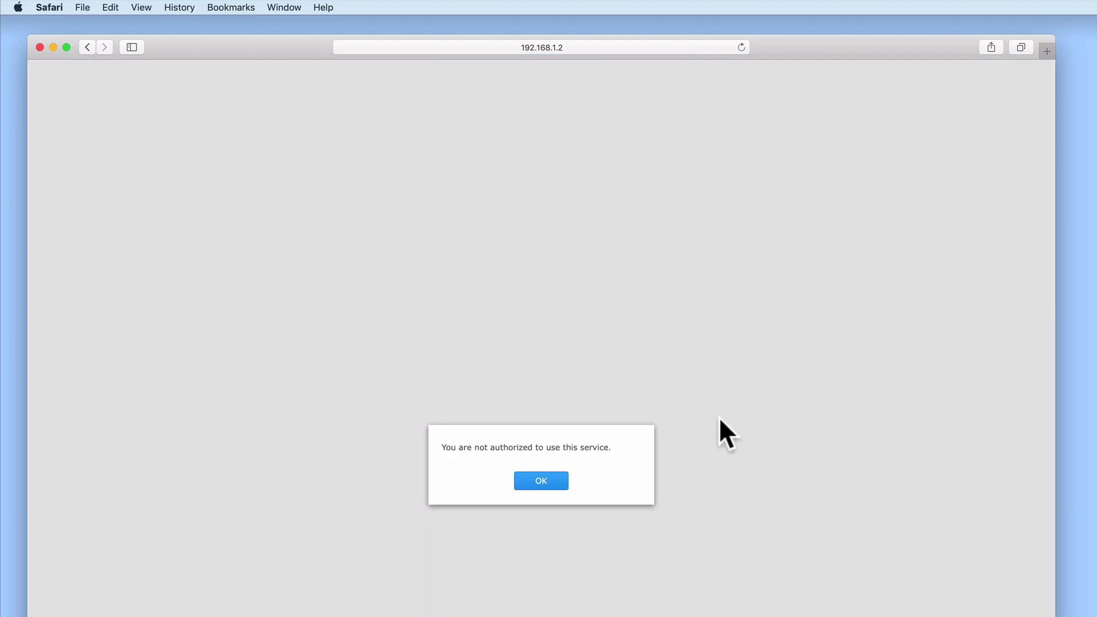
pyautogui.click(552, 484)
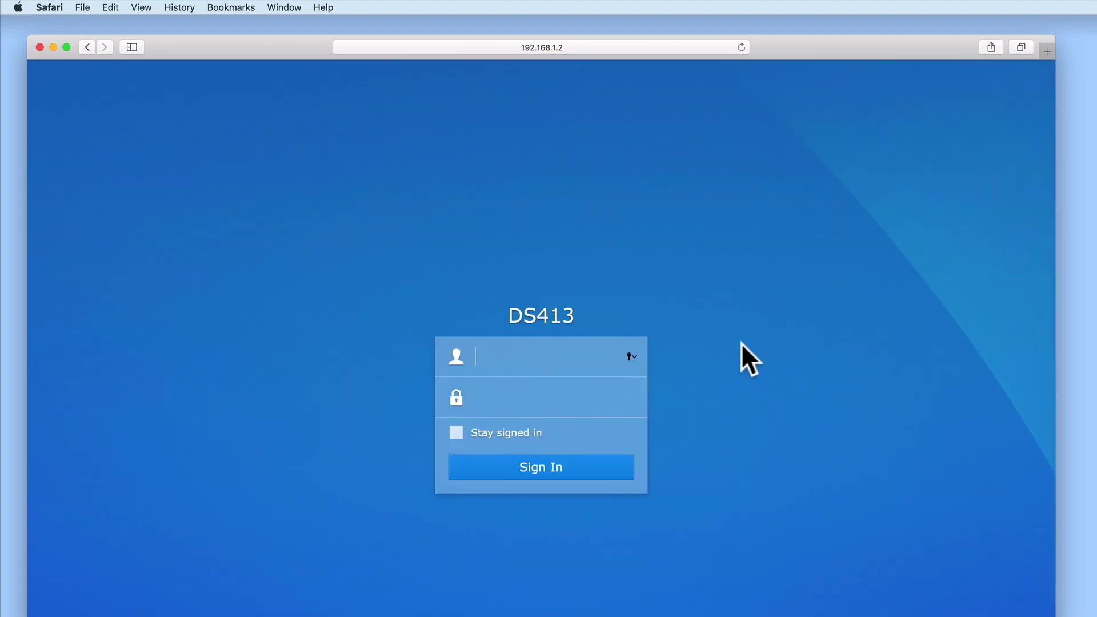
# Load 192.168.1.2/video in Safari to reach the Video Station sign-in page.
pyautogui.click(618, 47)
pyautogui.press('Right')
pyautogui.write(':5000')
pyautogui.press('BackSpace')
pyautogui.press('BackSpace')
pyautogui.press('BackSpace')
pyautogui.press('BackSpace')
pyautogui.press('BackSpace')
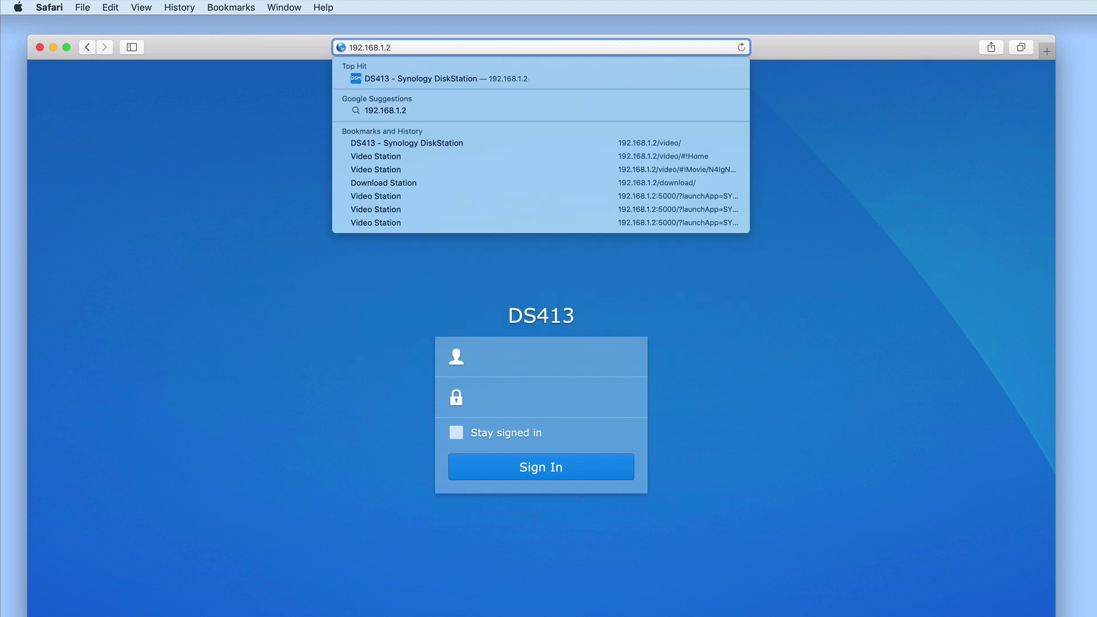
pyautogui.write('/video')
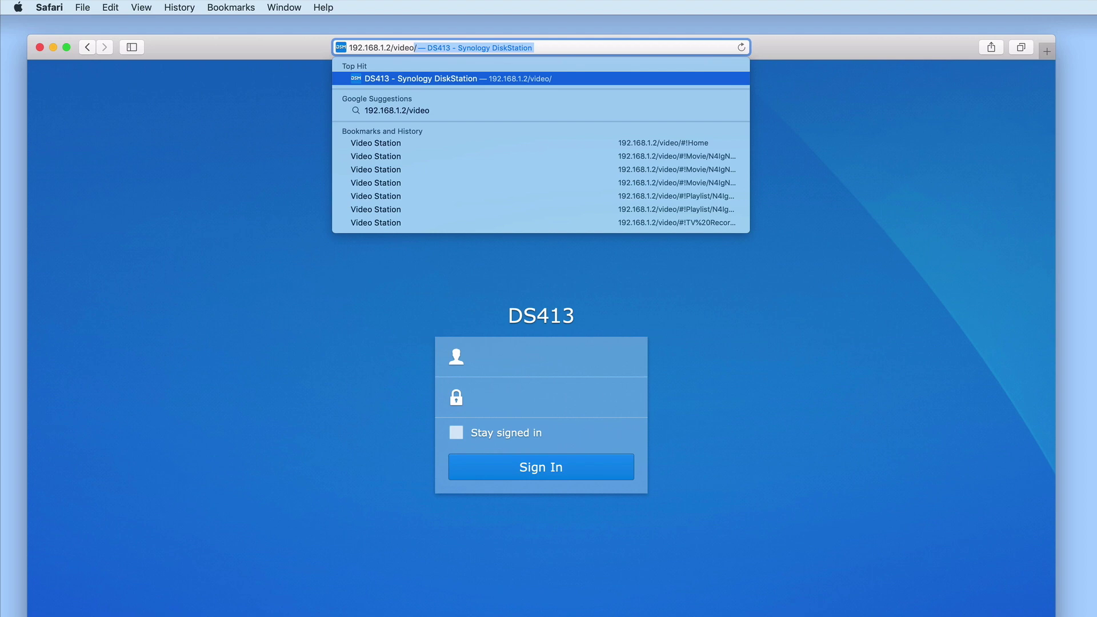
pyautogui.press('Return')
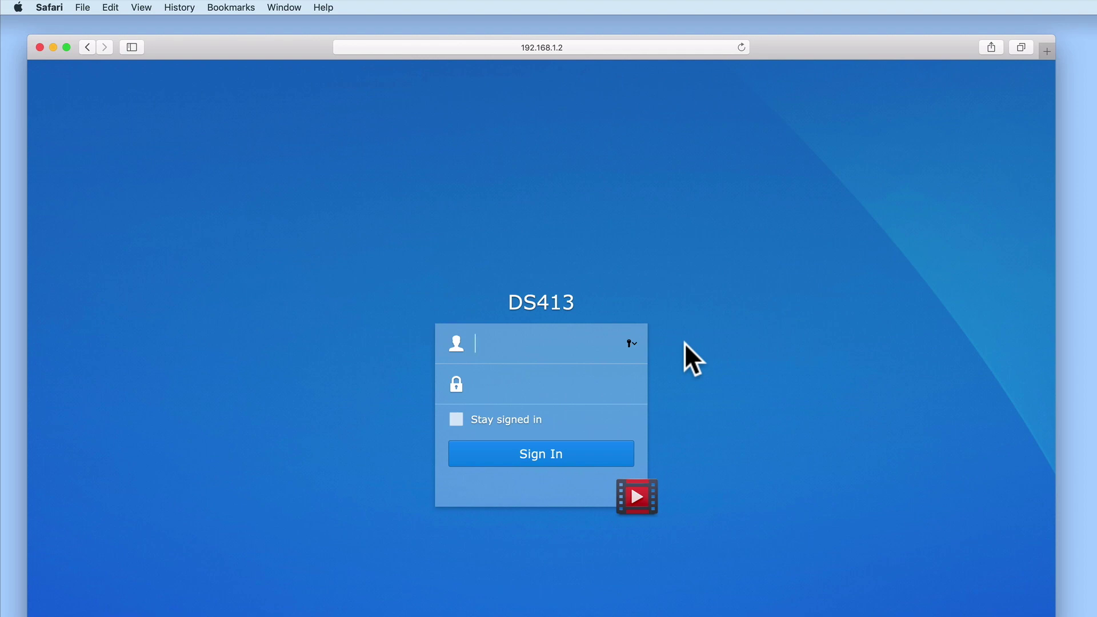
# Sign in with the non-admin user's username and password, choosing Not Now on saving it.
pyautogui.write('mr m')
pyautogui.write('seeks')
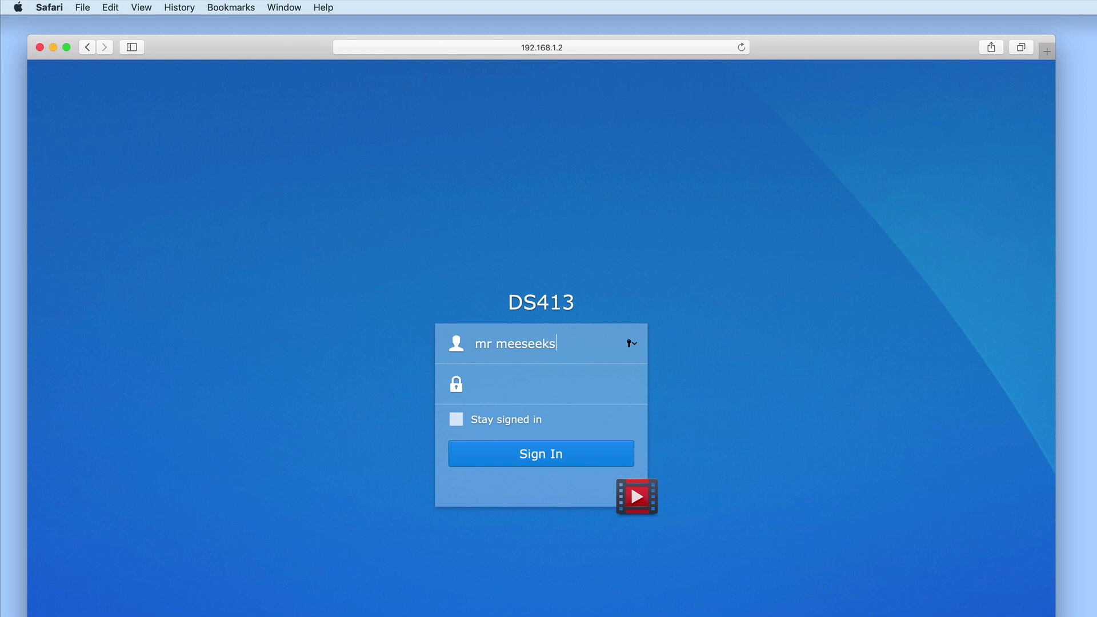
pyautogui.press('Tab')
pyautogui.write('••••••••')
pyautogui.click(604, 447)
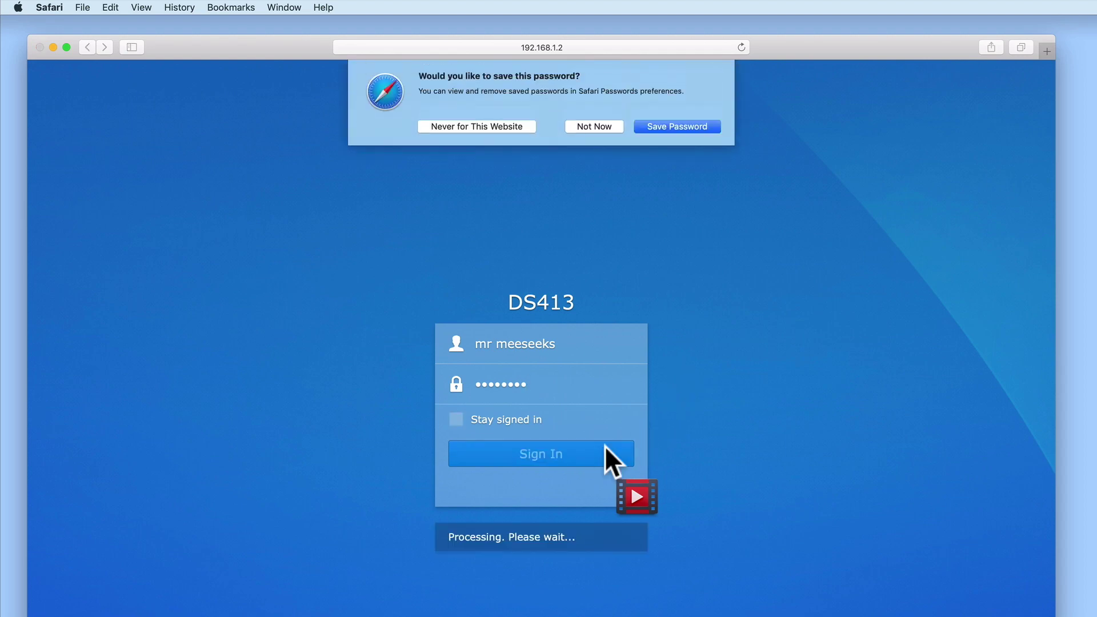
pyautogui.click(601, 127)
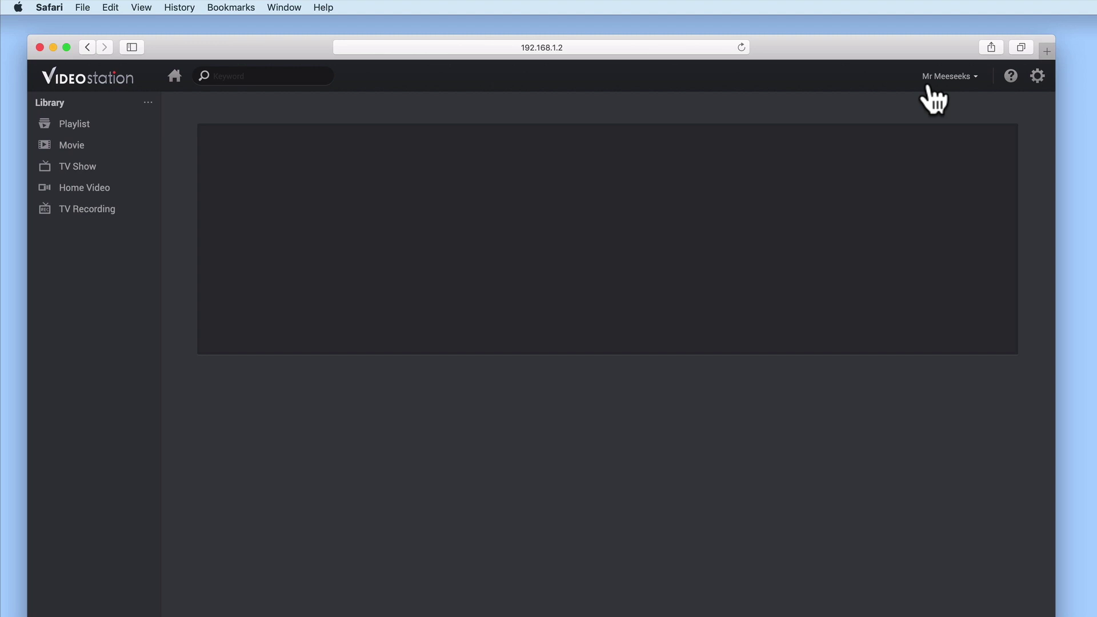
# Check the non-admin user's Video Station settings without changes, then log out from the user menu.
pyautogui.click(1037, 77)
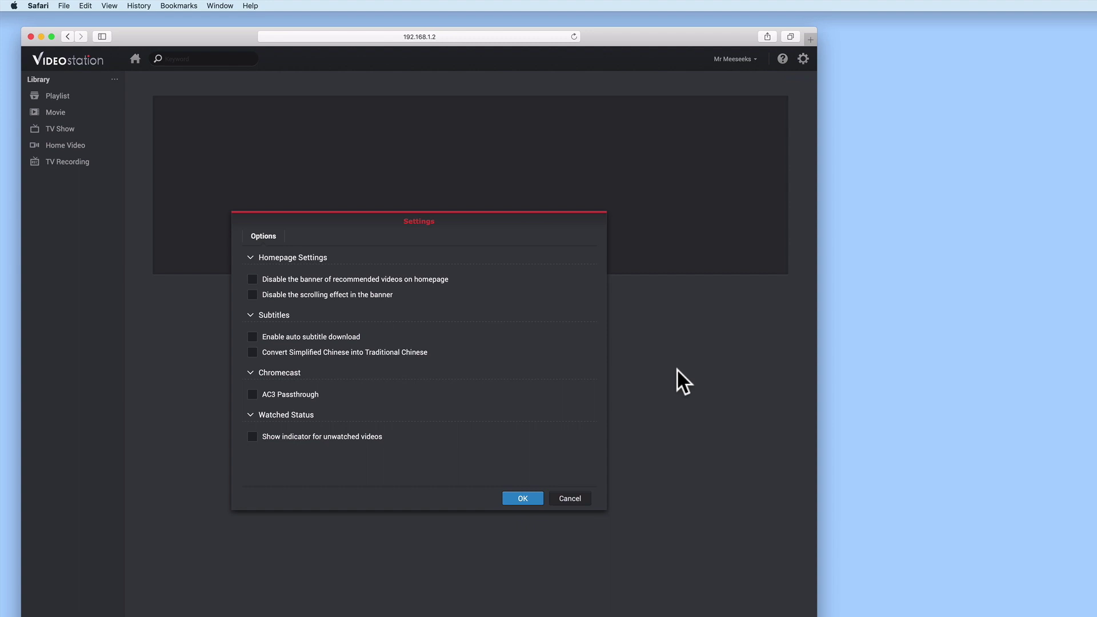
pyautogui.click(577, 502)
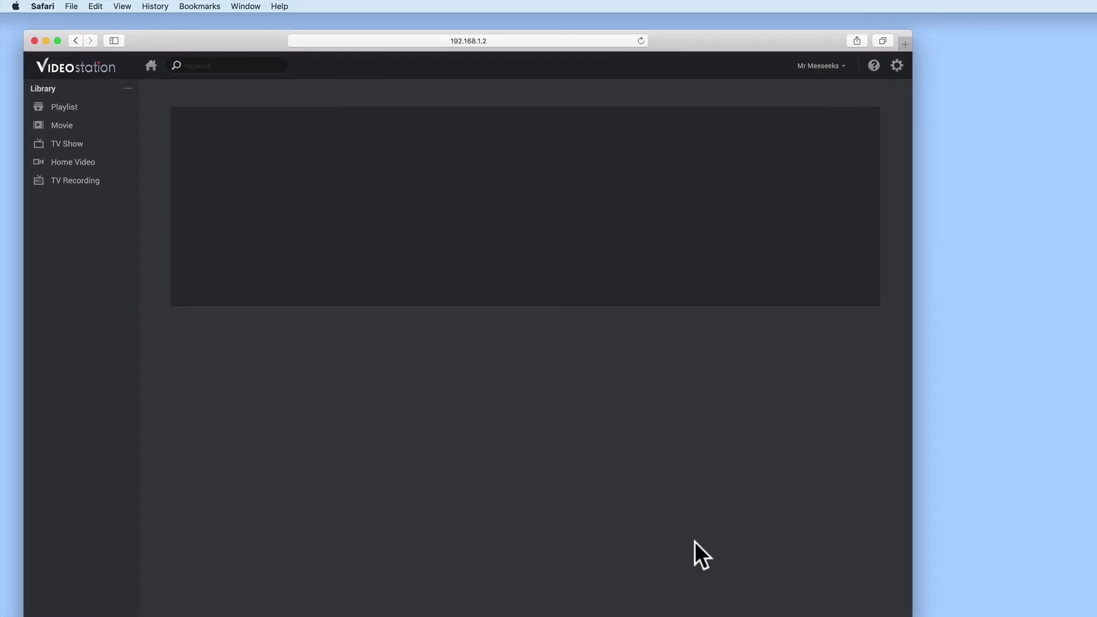
pyautogui.click(975, 78)
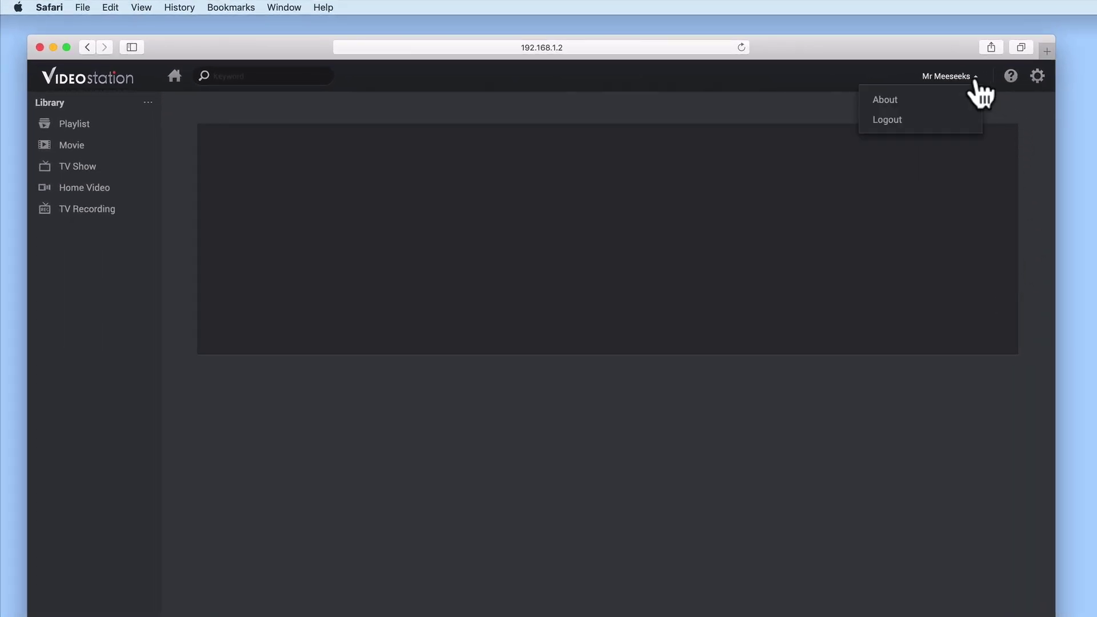
pyautogui.click(956, 124)
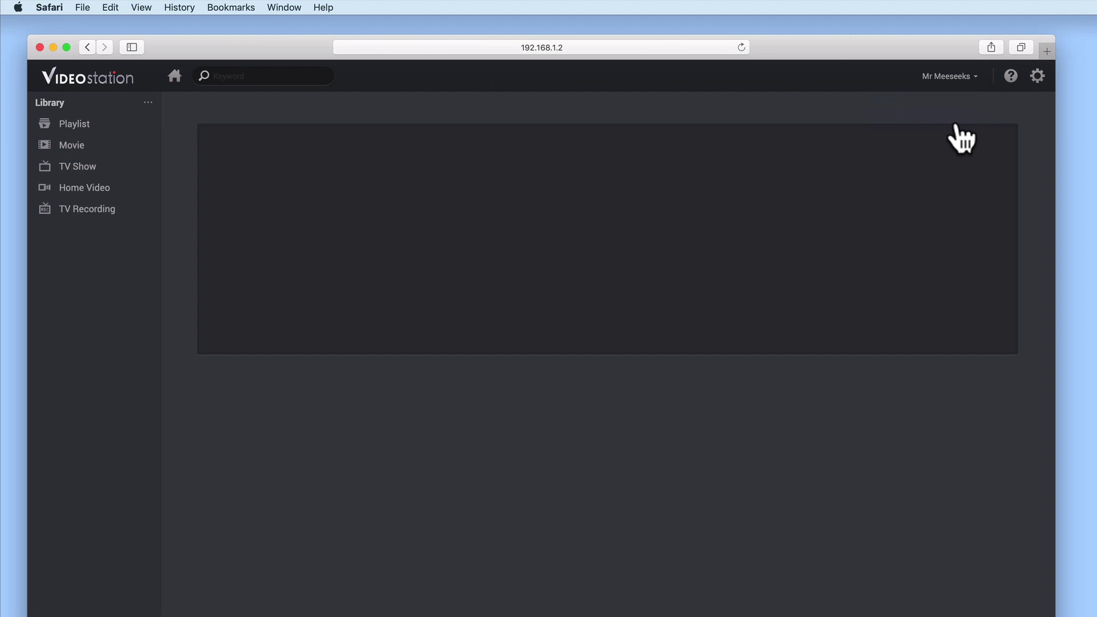